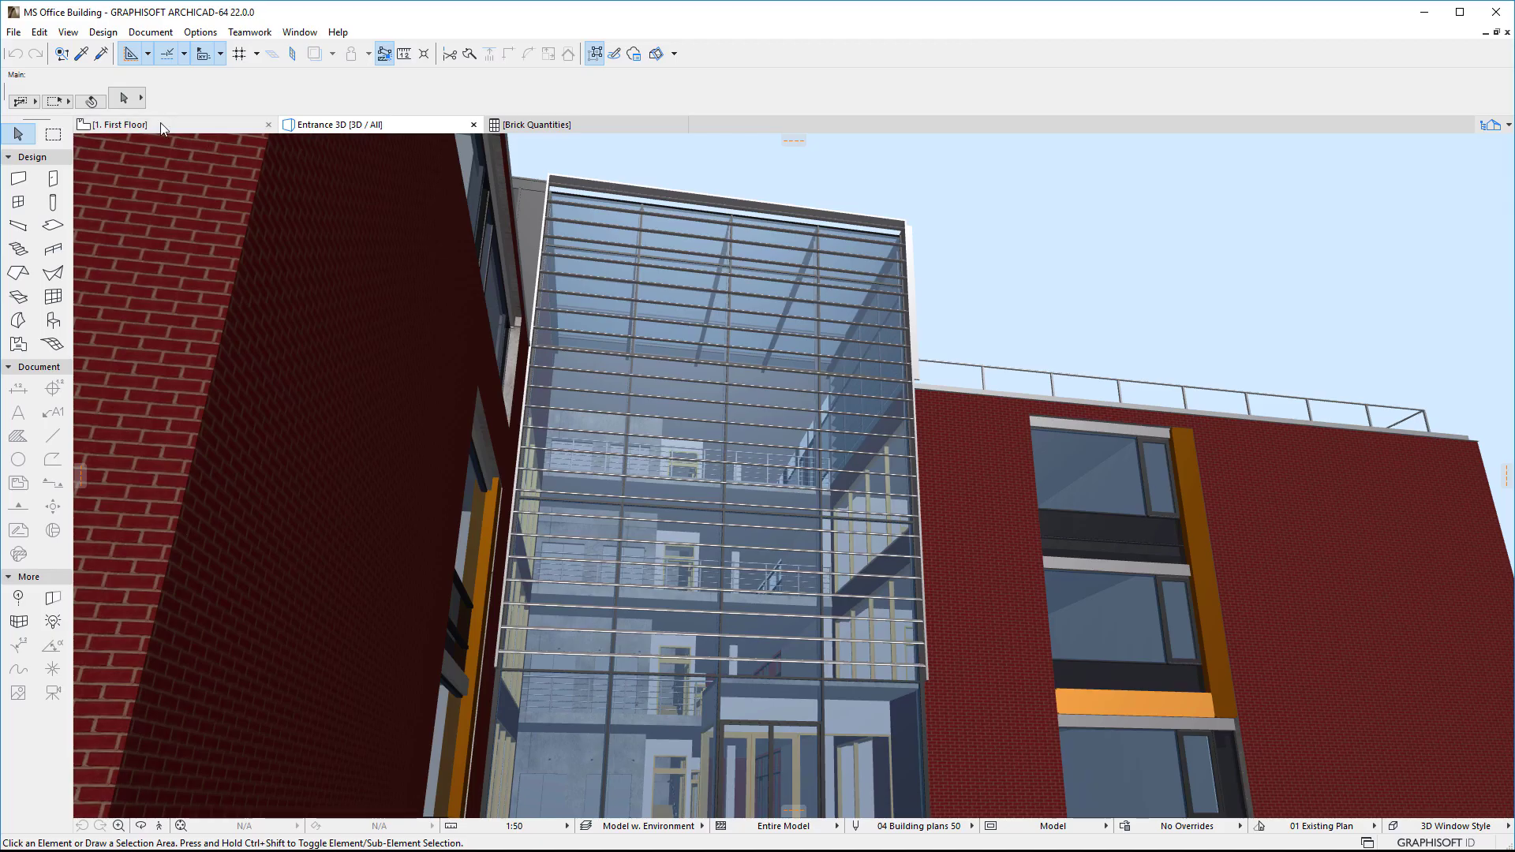
- Switch from the Entrance 3D view to the '1. First Floor' plan
click(163, 127)
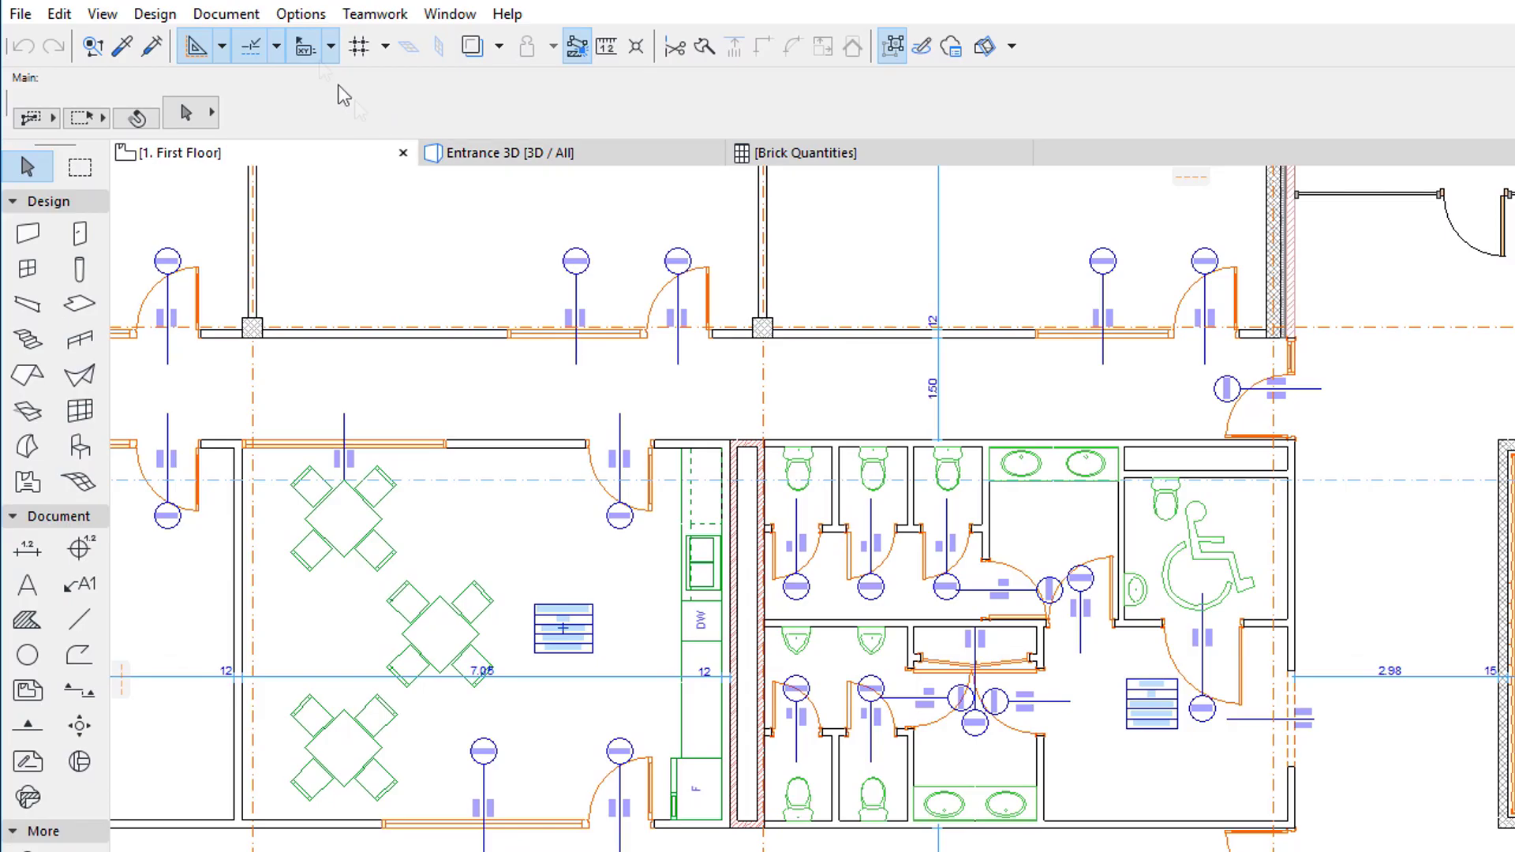
- Open the Property Manager and review the Coated property's data types, keeping True/False
click(189, 35)
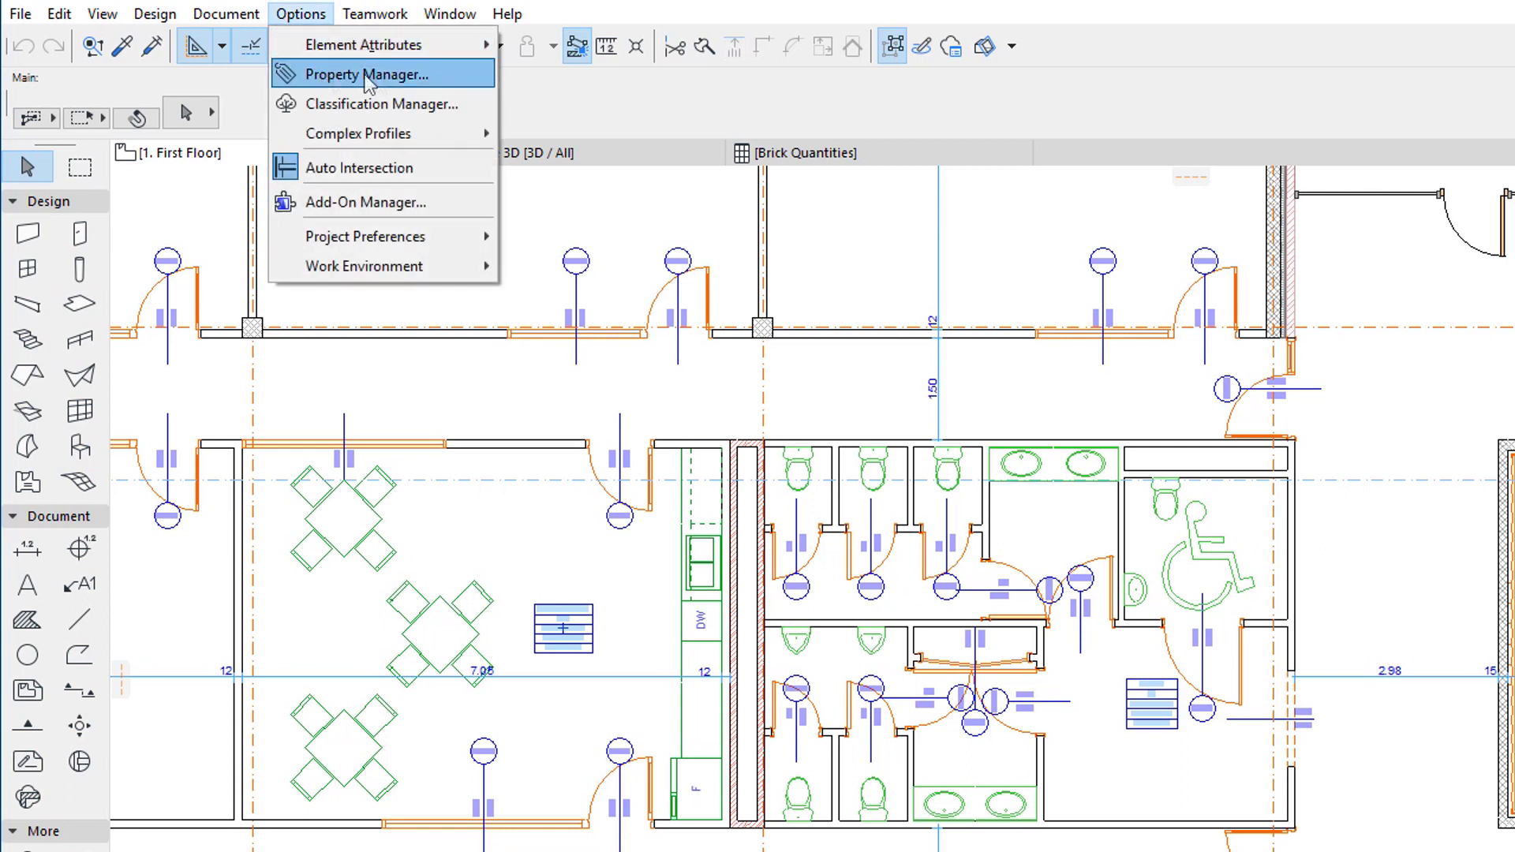
click(452, 70)
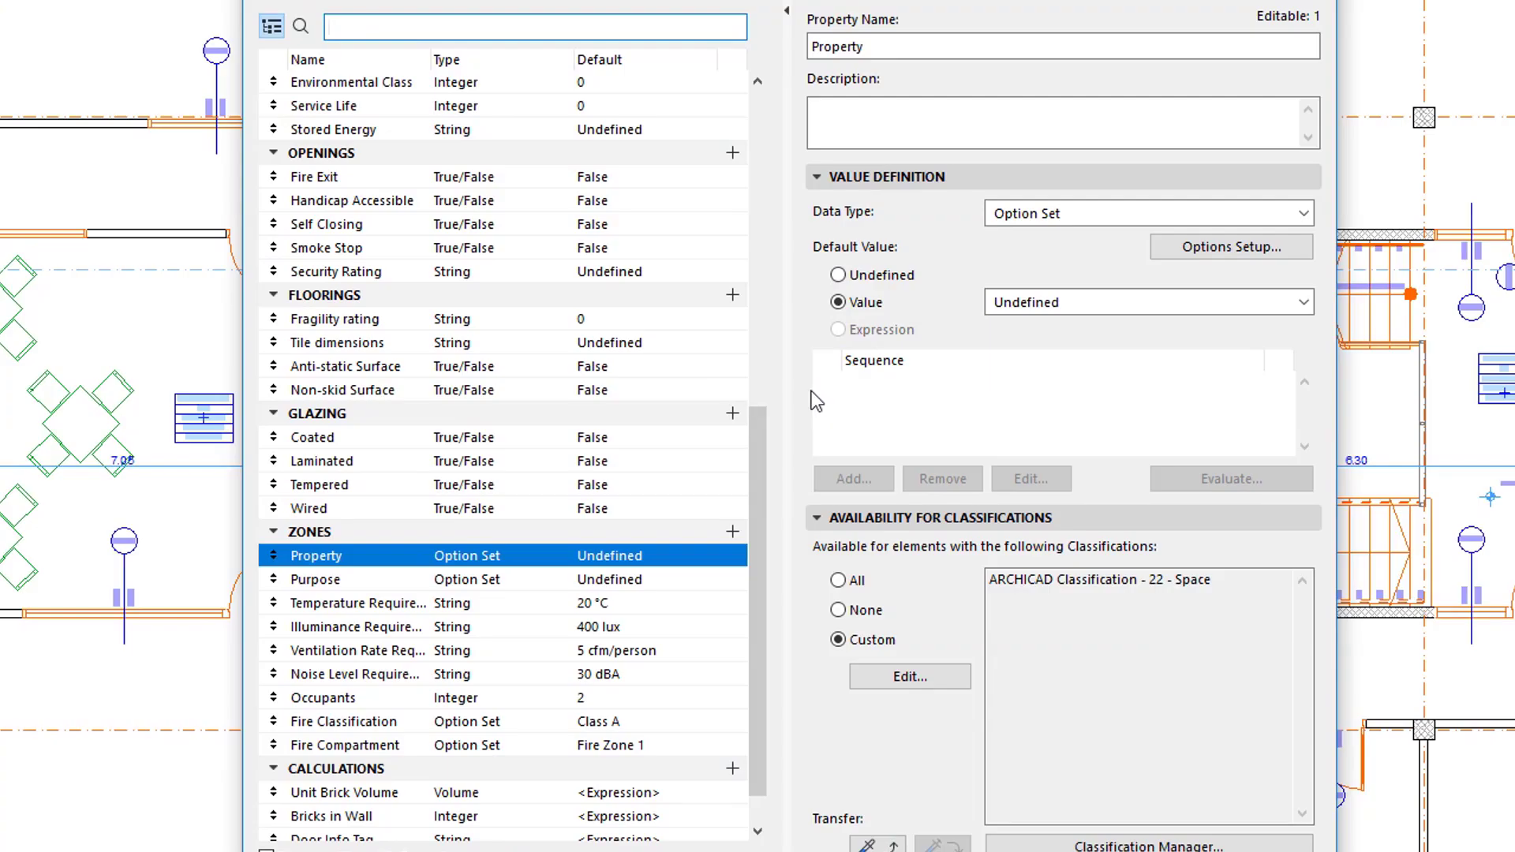
click(388, 435)
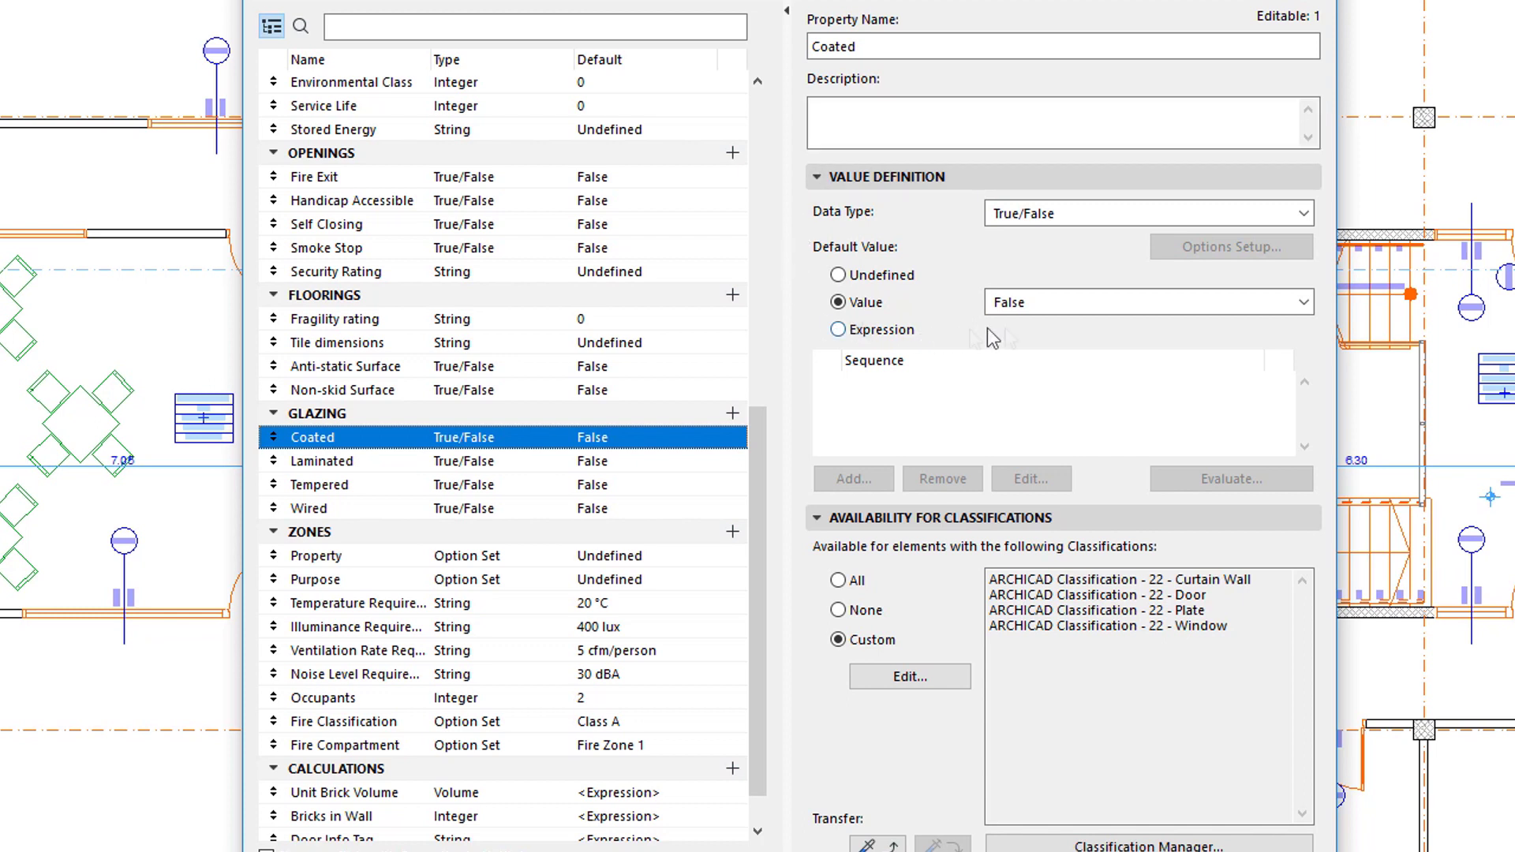
click(1303, 213)
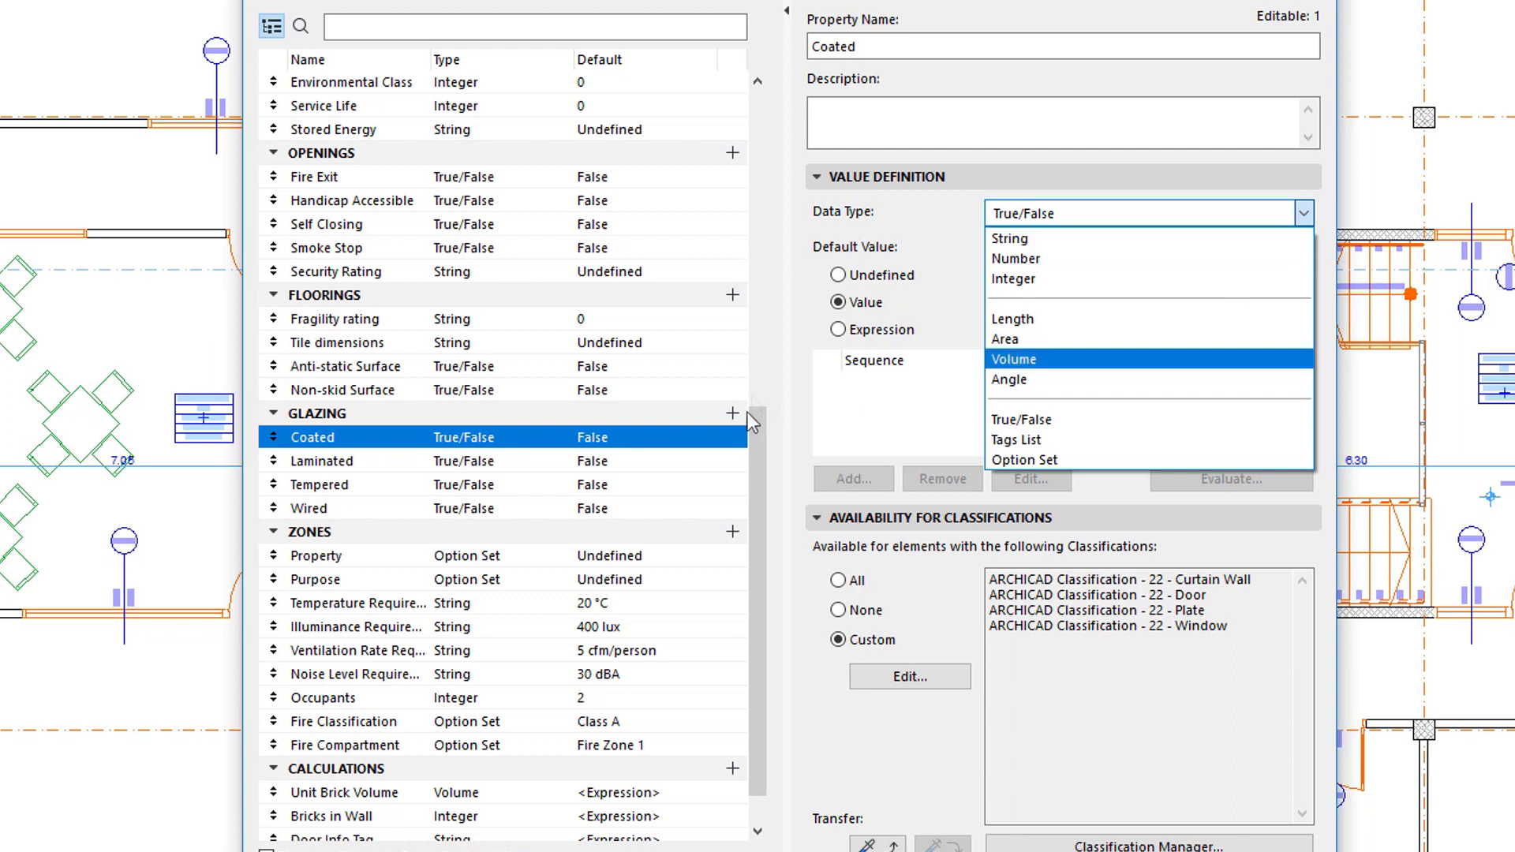
click(804, 312)
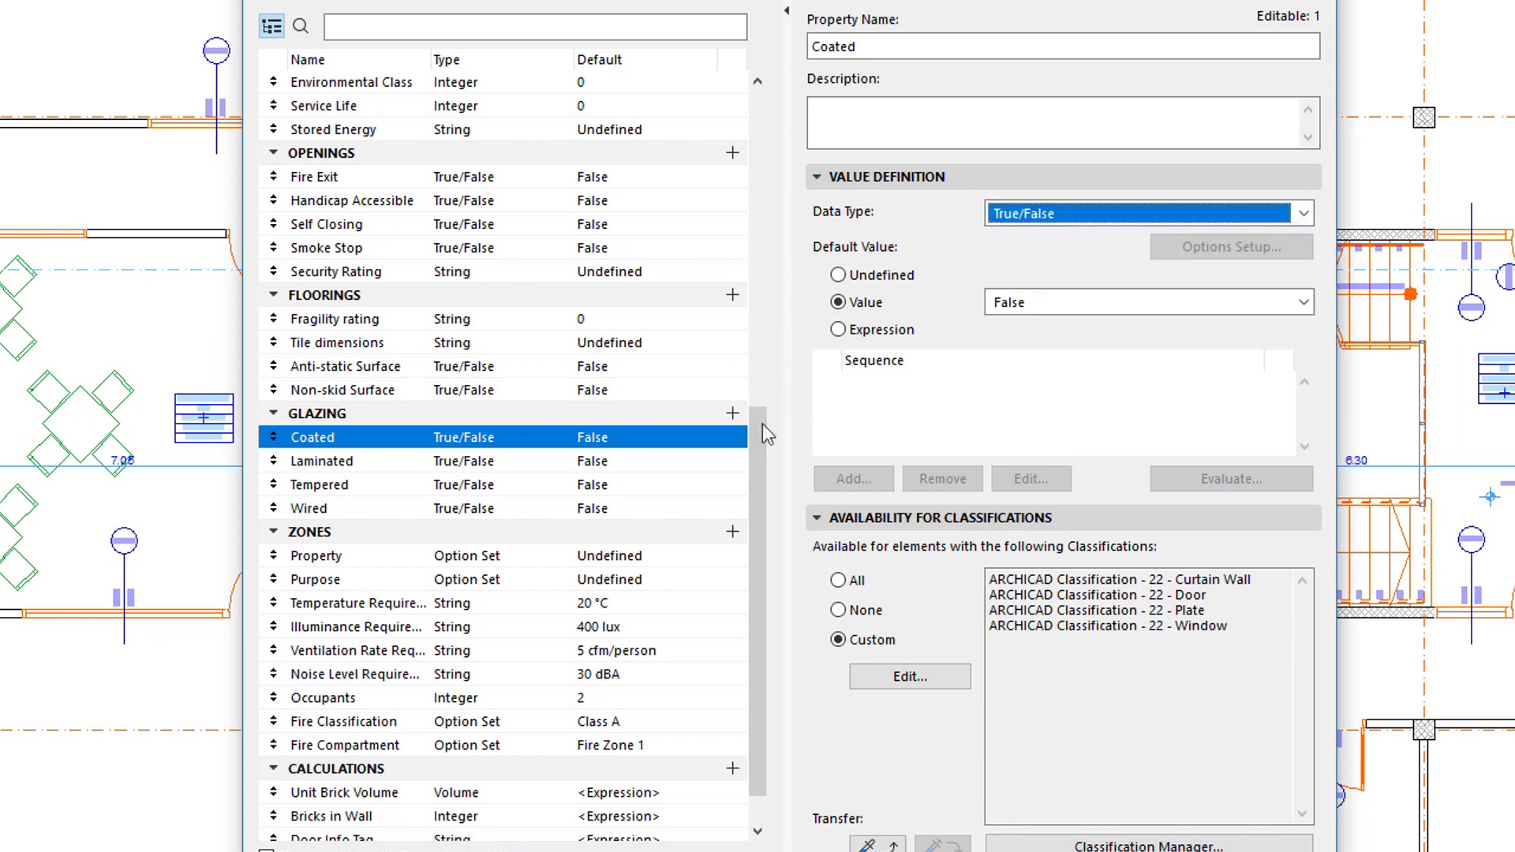
drag(754, 419, 762, 470)
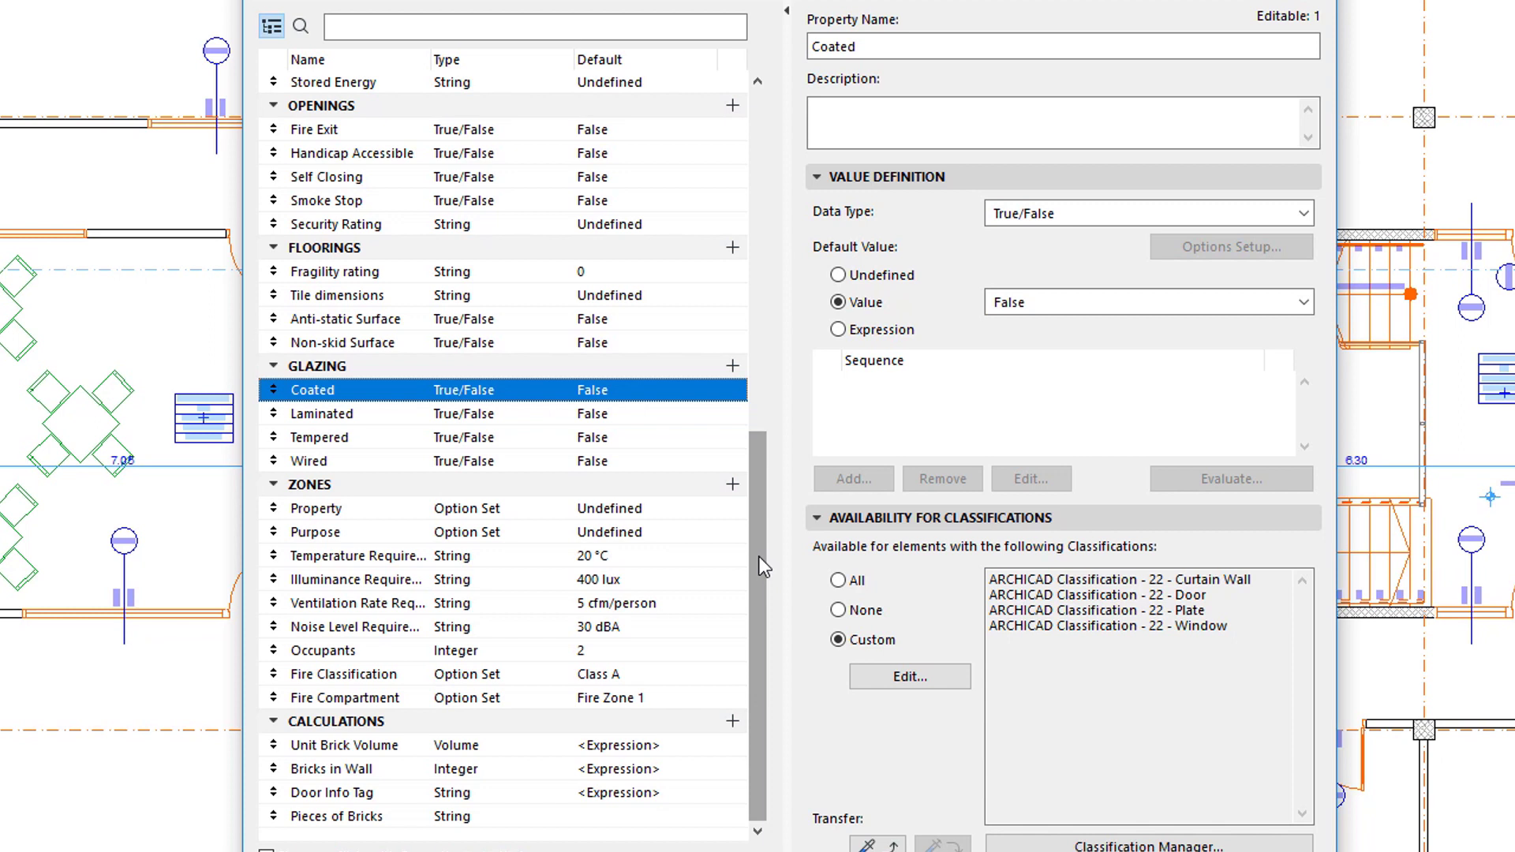
- Review Bricks in Wall's MROUNDUP expression, then give Pieces of Bricks an Expression default value
click(390, 772)
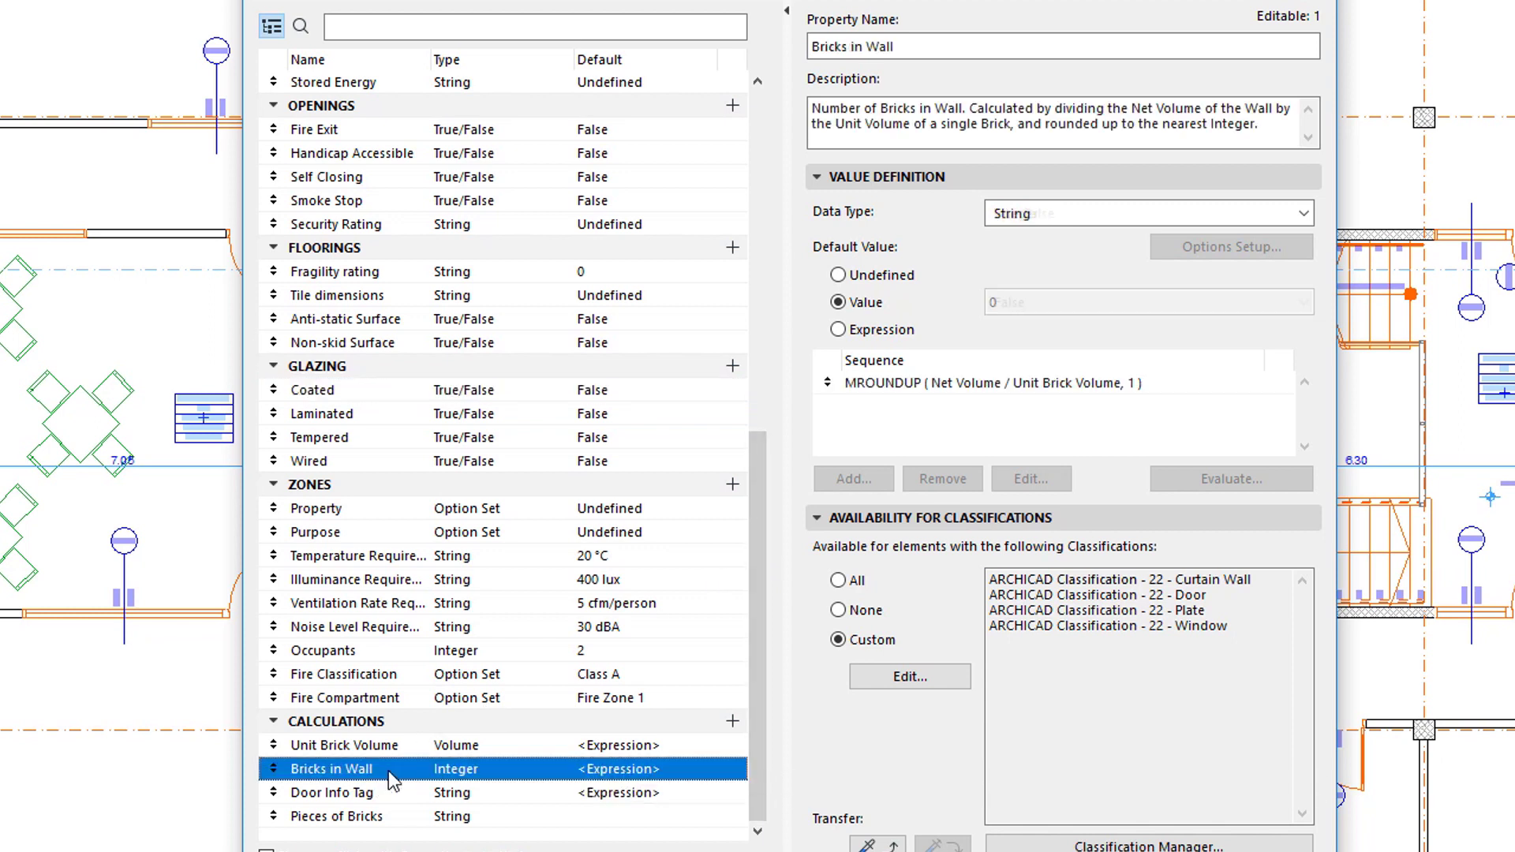
click(1169, 387)
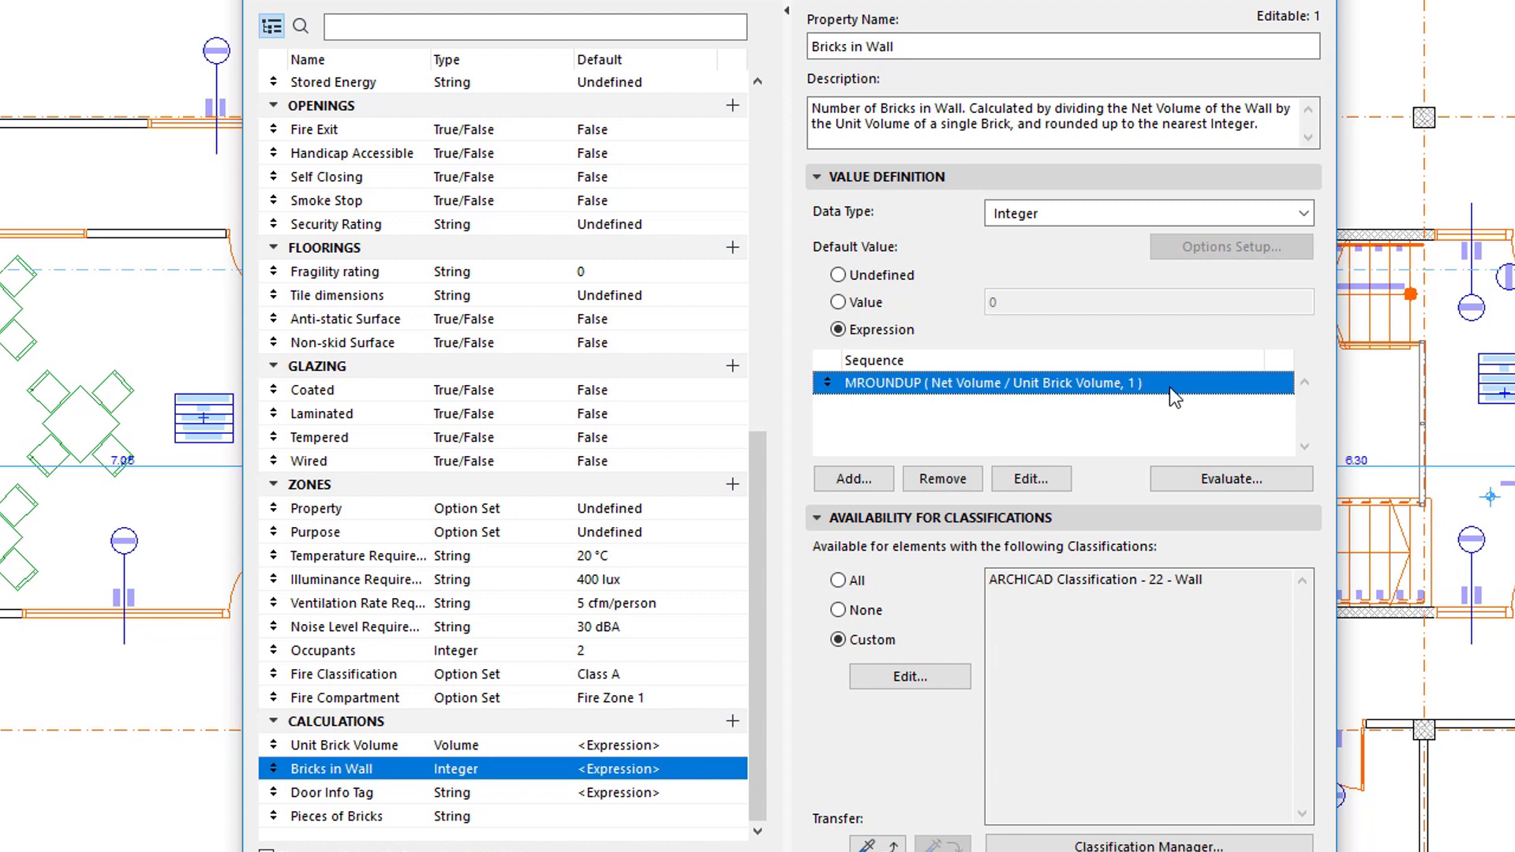
click(402, 819)
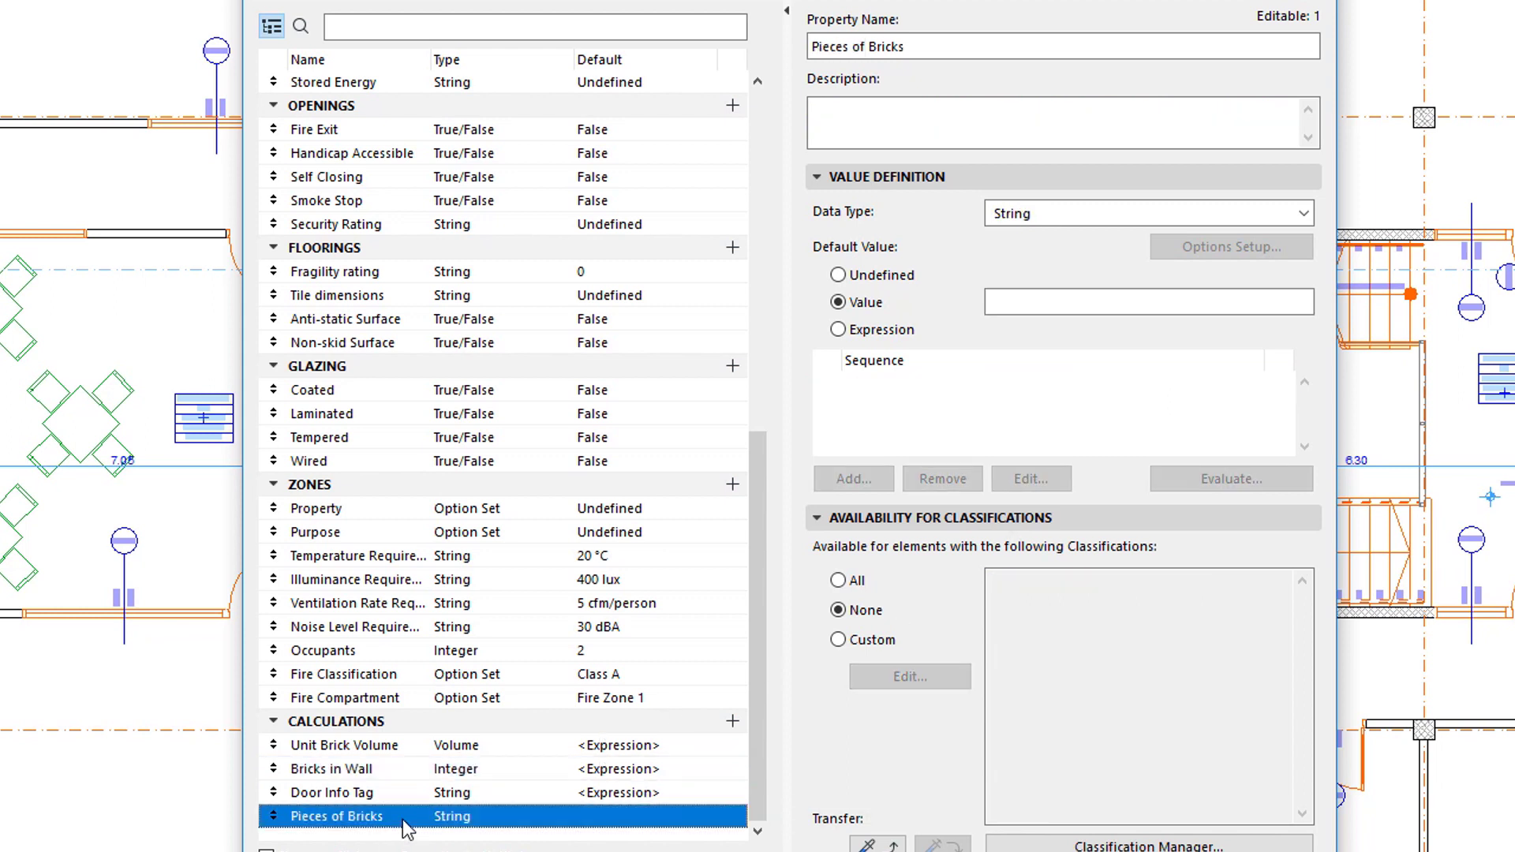
click(898, 335)
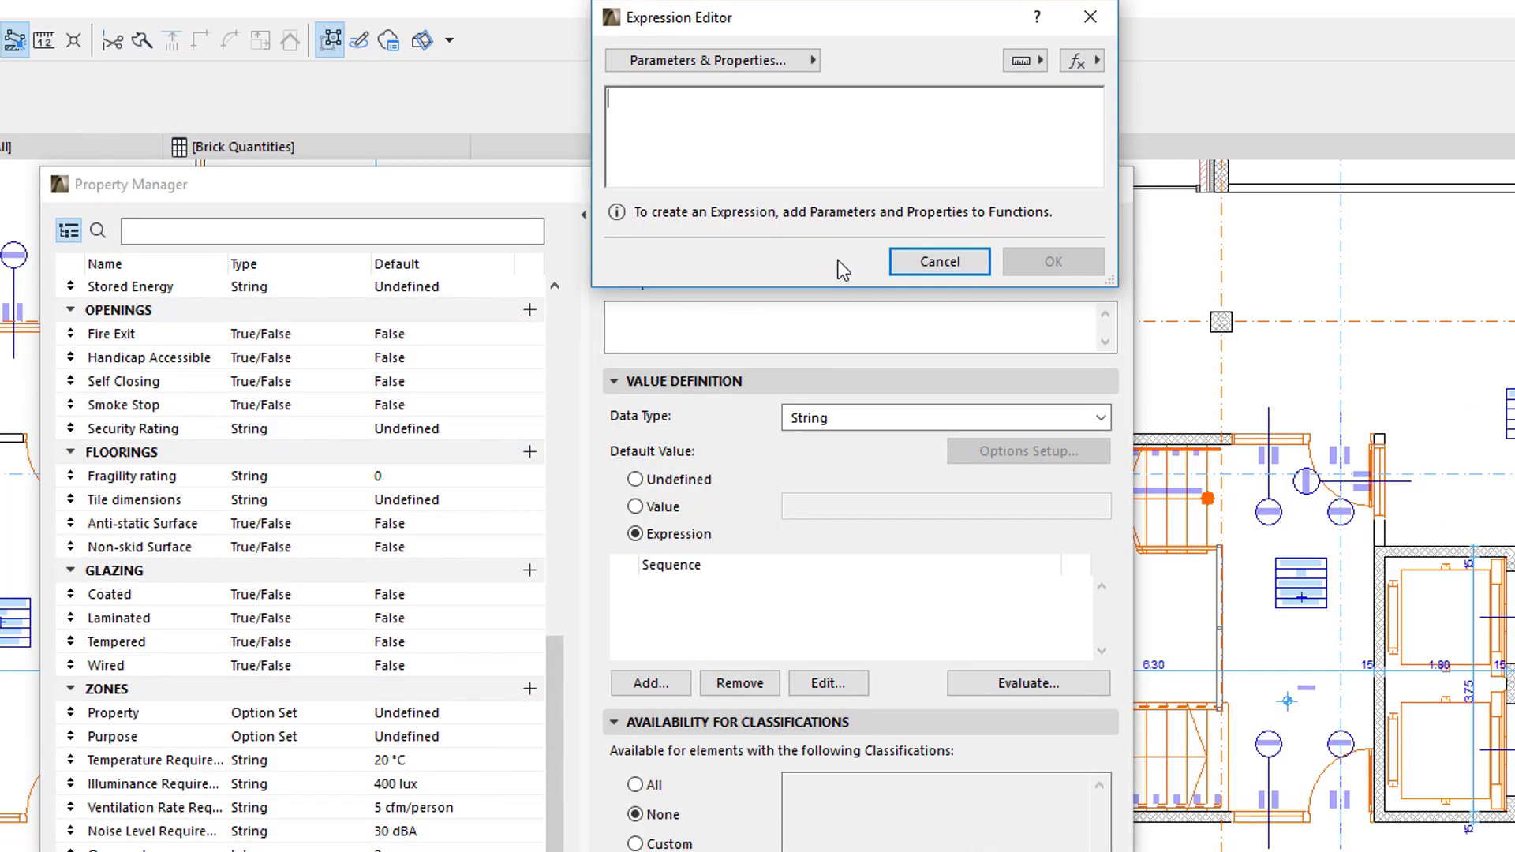
- Insert the CONCAT function and replace its Text1 placeholder with STR
click(1079, 61)
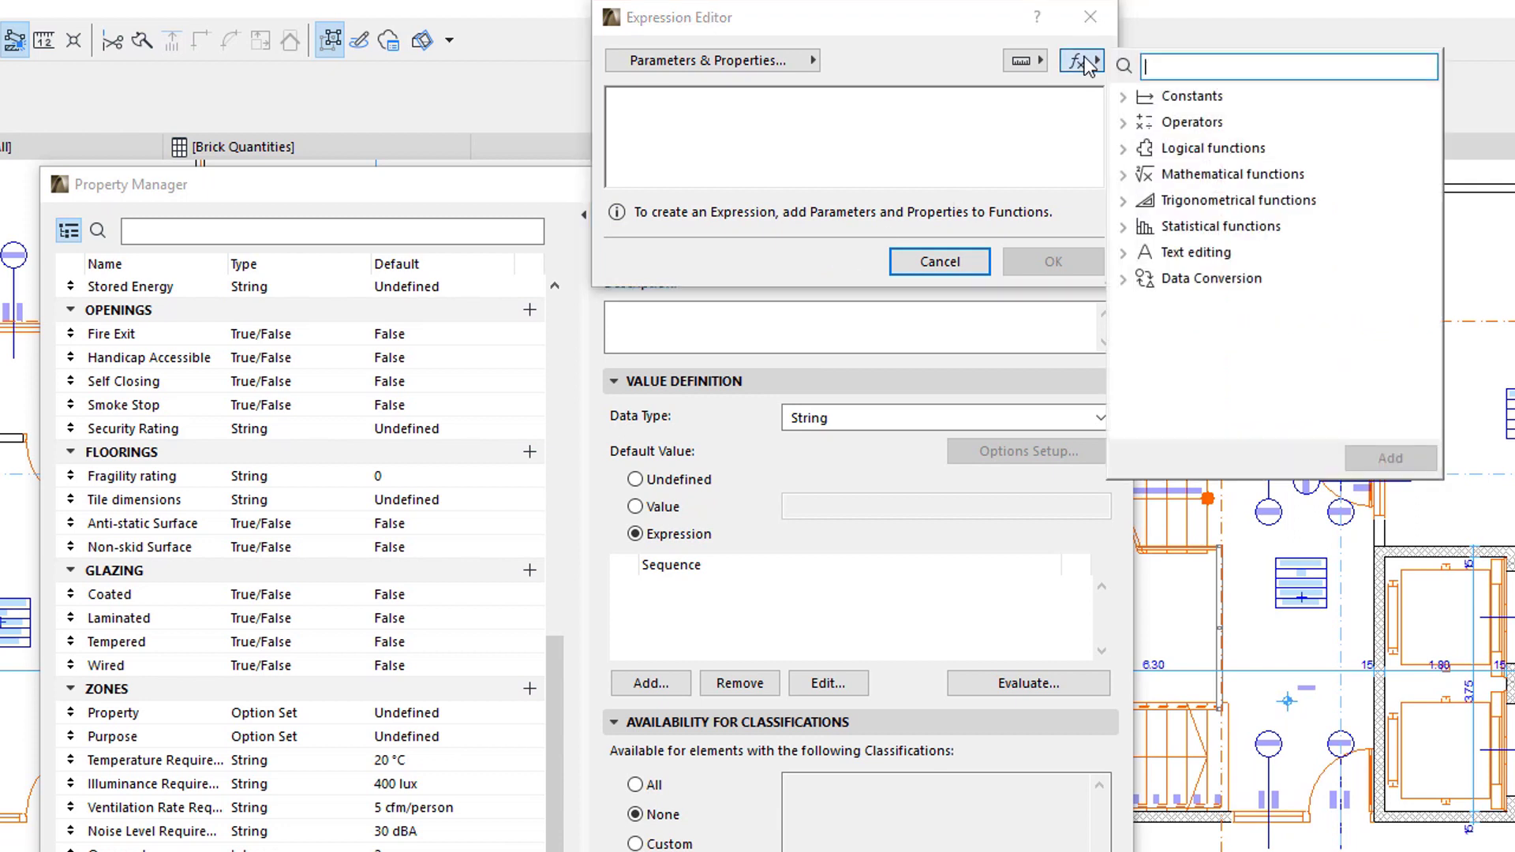
text(concat)
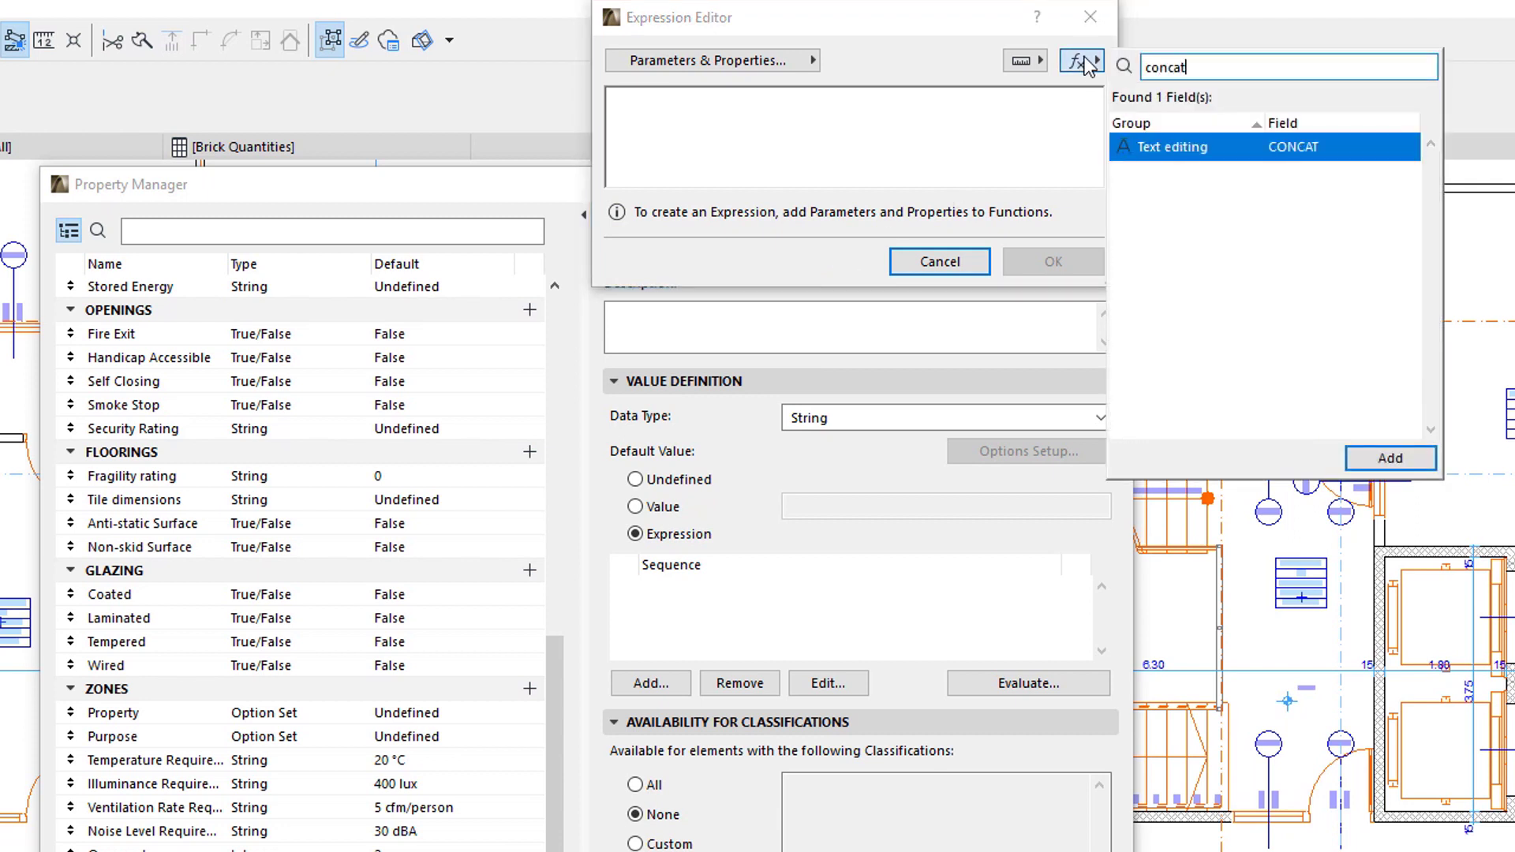
double_click(1368, 154)
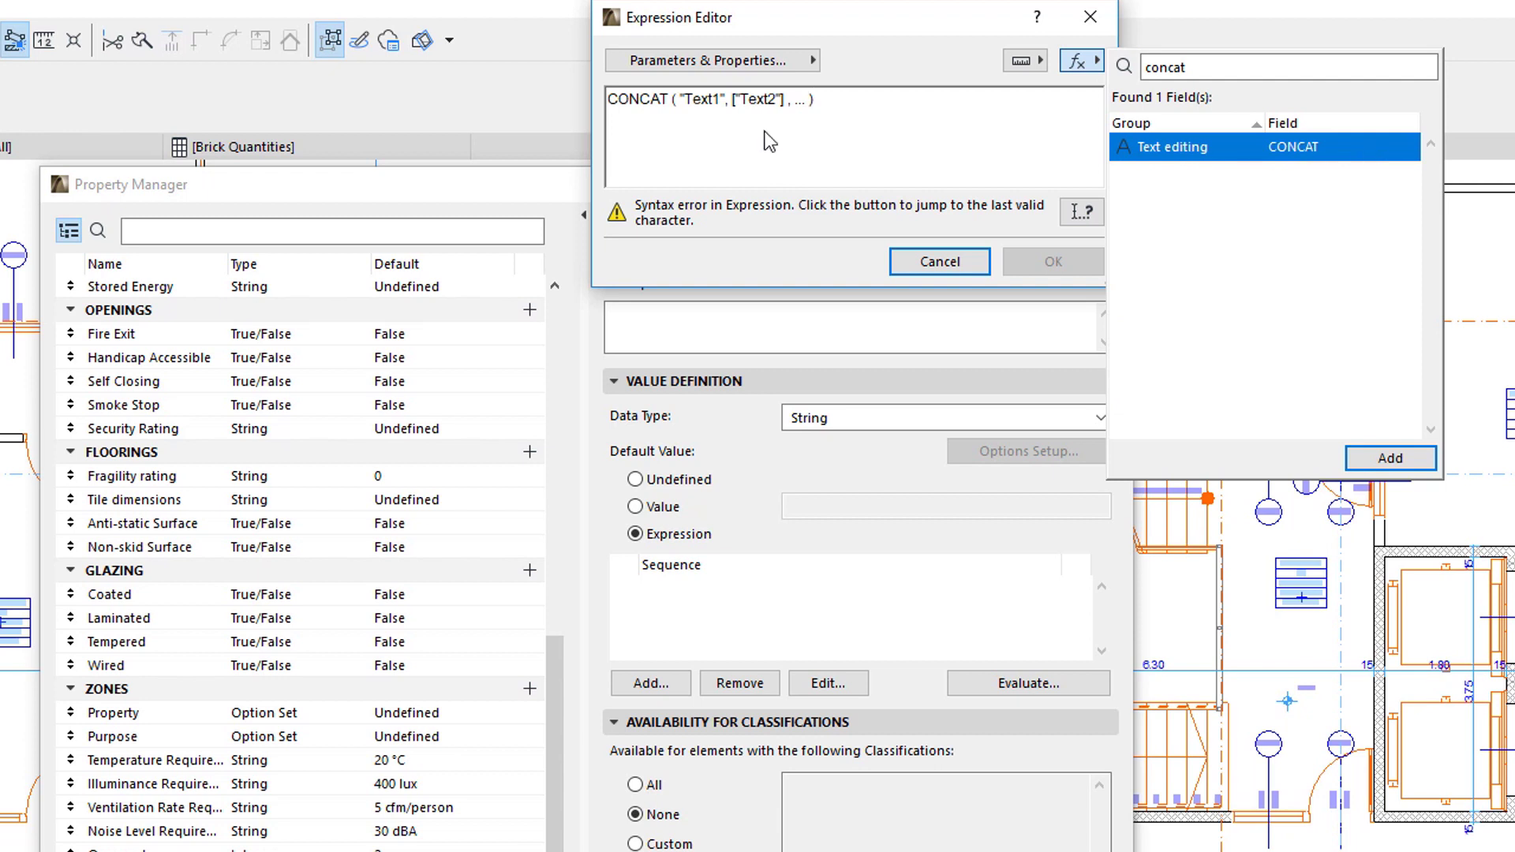
key(shift+Right)
key(shift+Right)
key(shift+Right)
key(shift+Right)
key(shift+Right)
key(shift+Right)
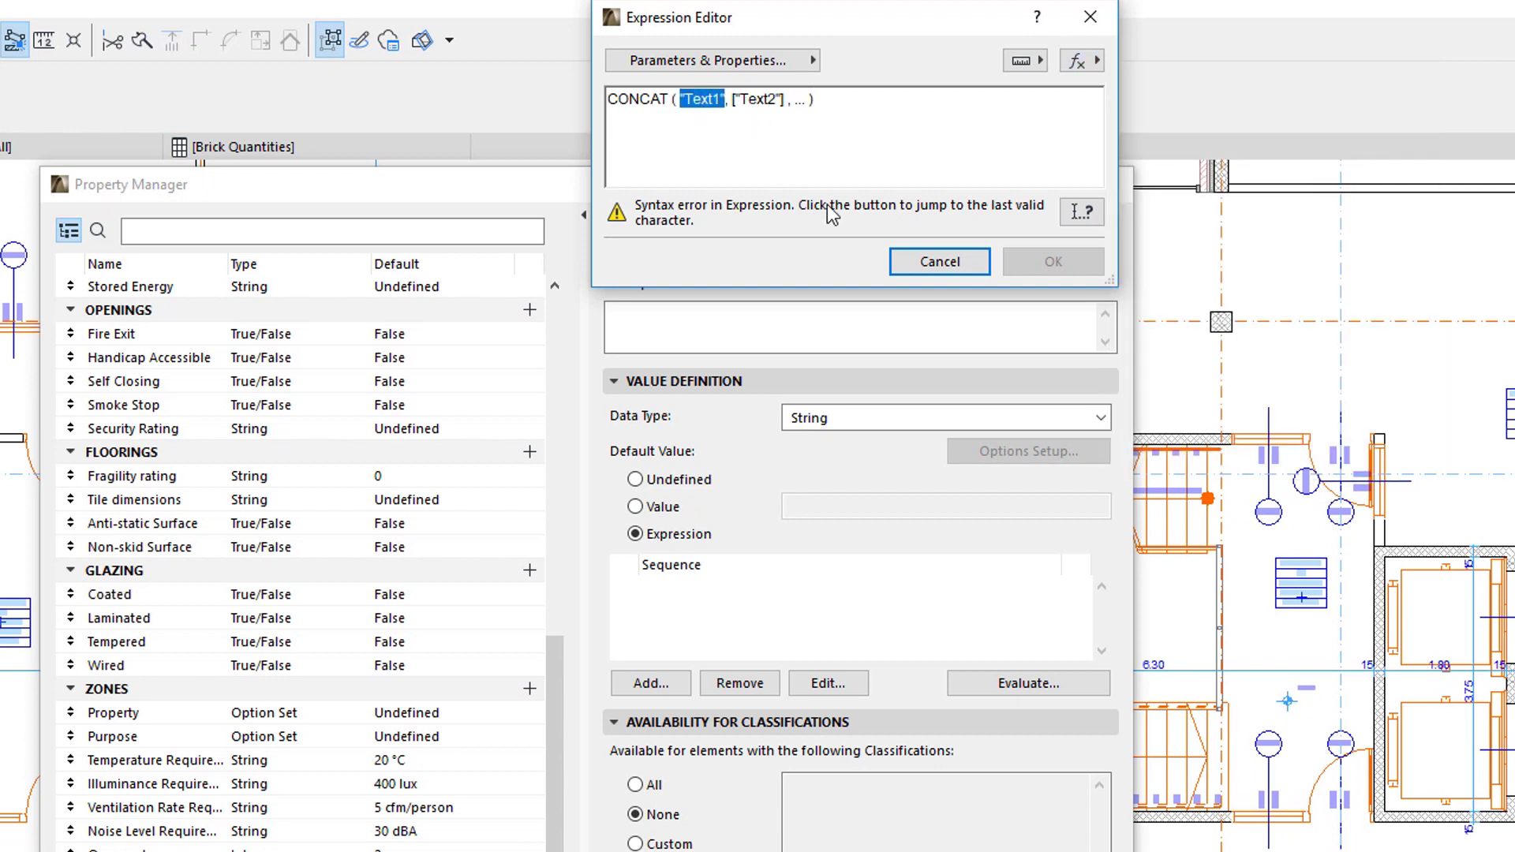
click(1085, 61)
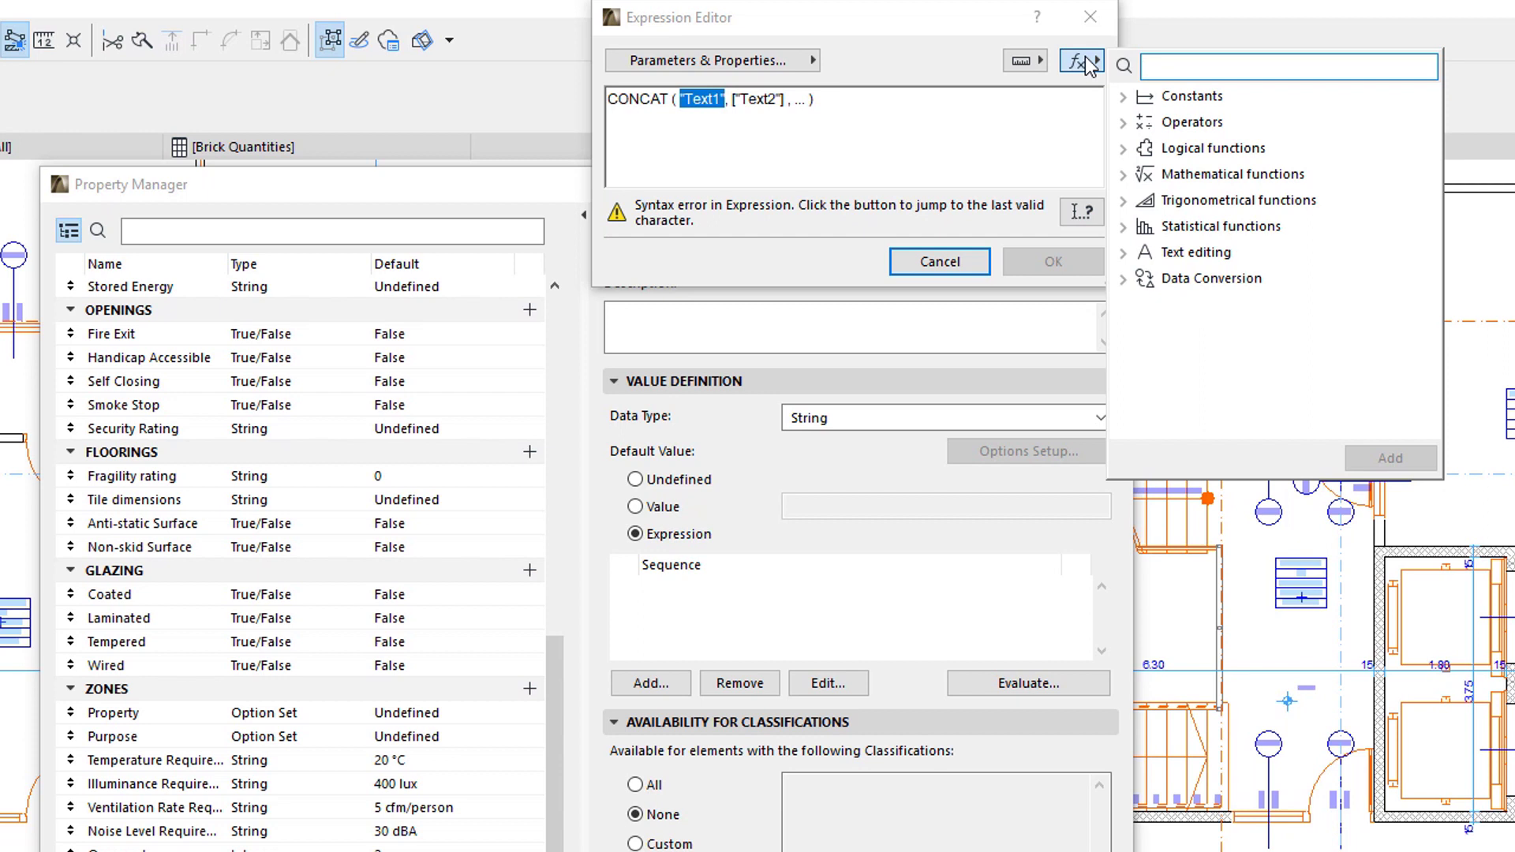
text(str)
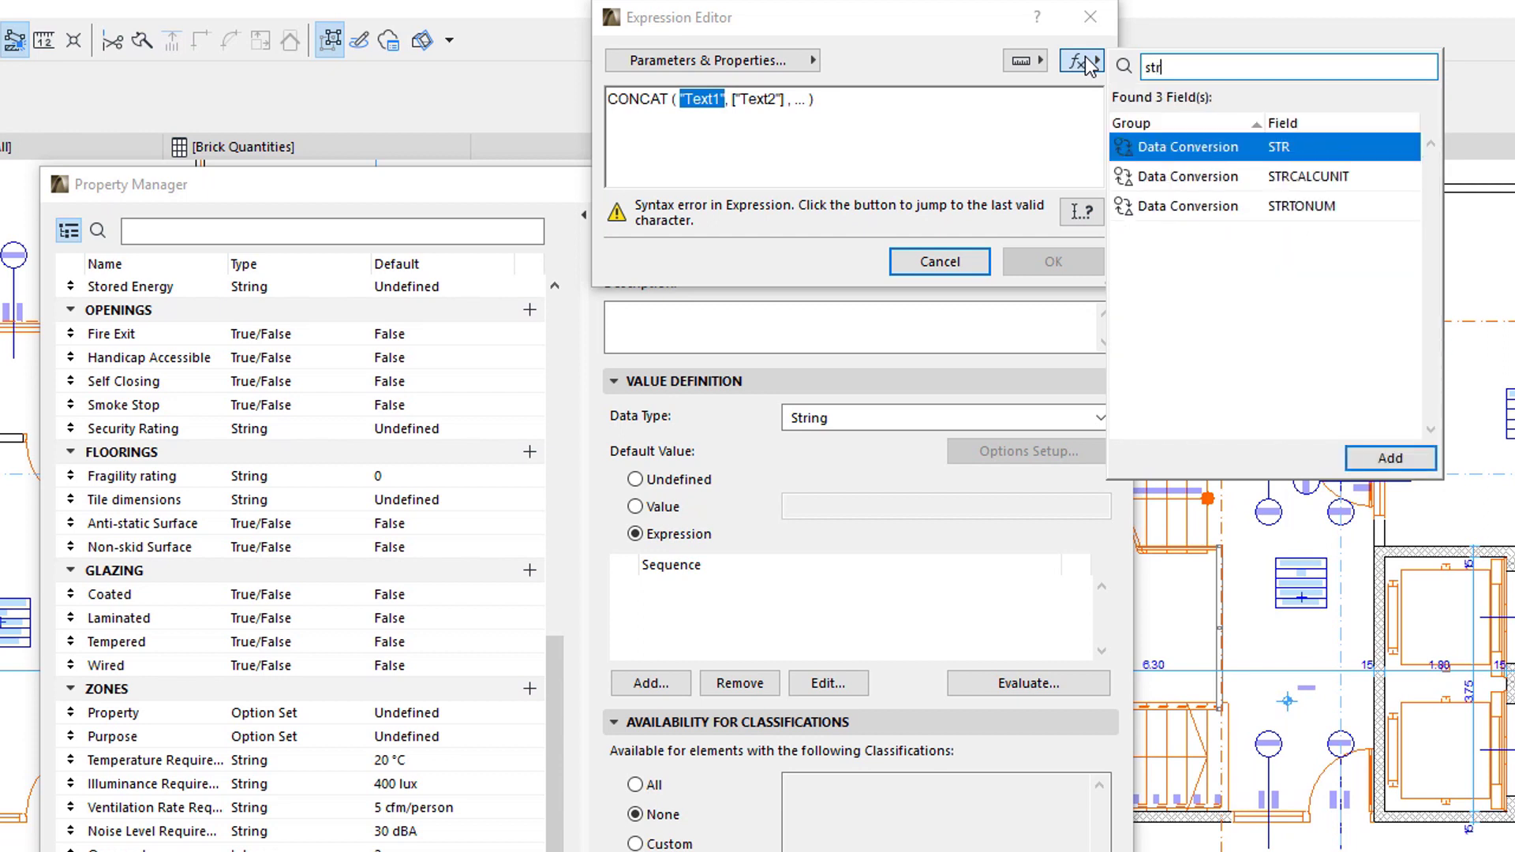
double_click(1284, 151)
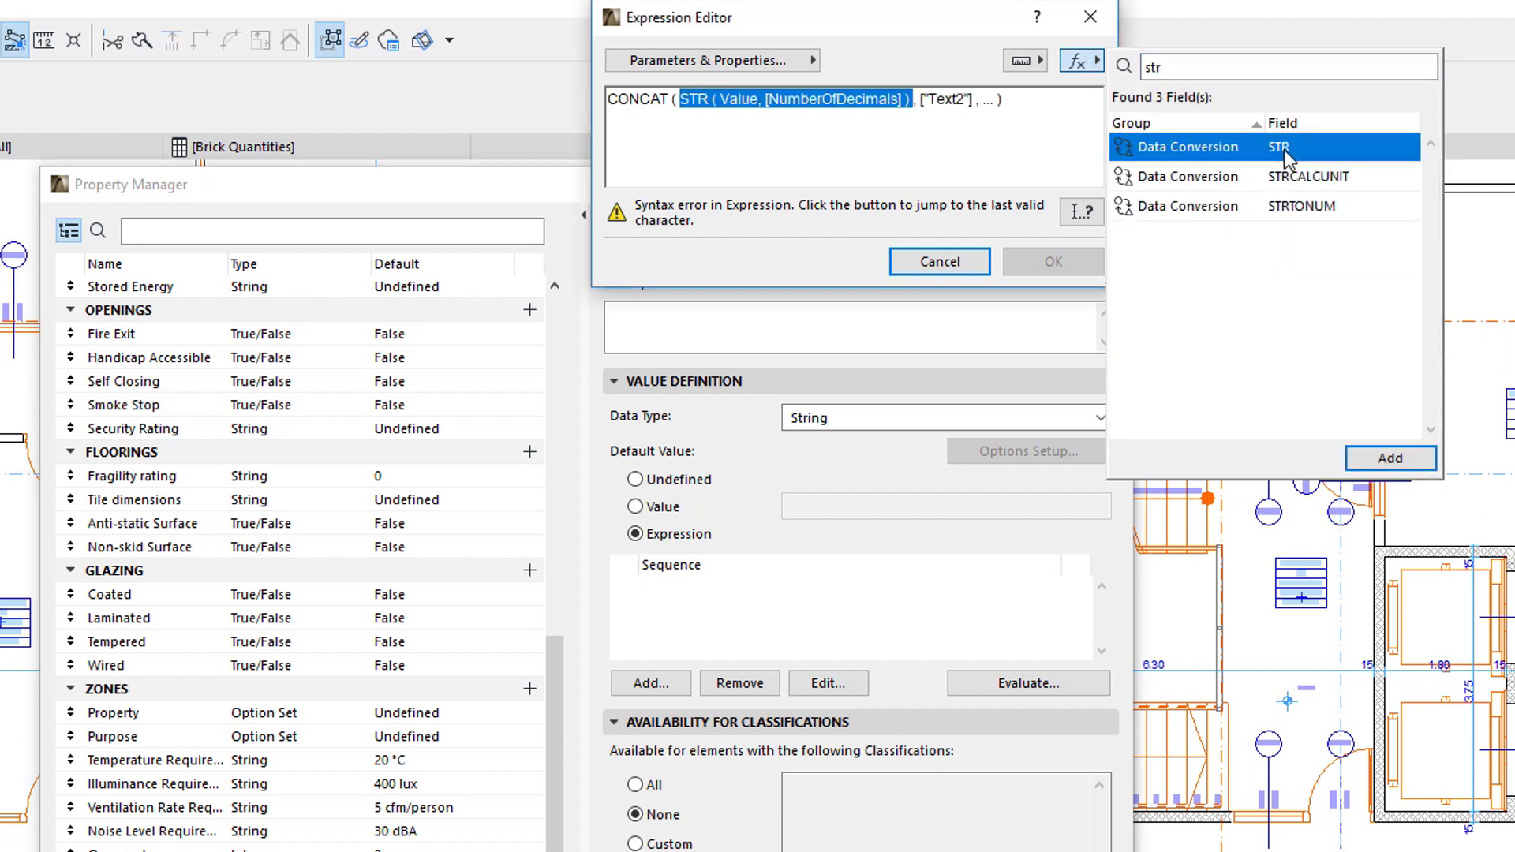
click(804, 183)
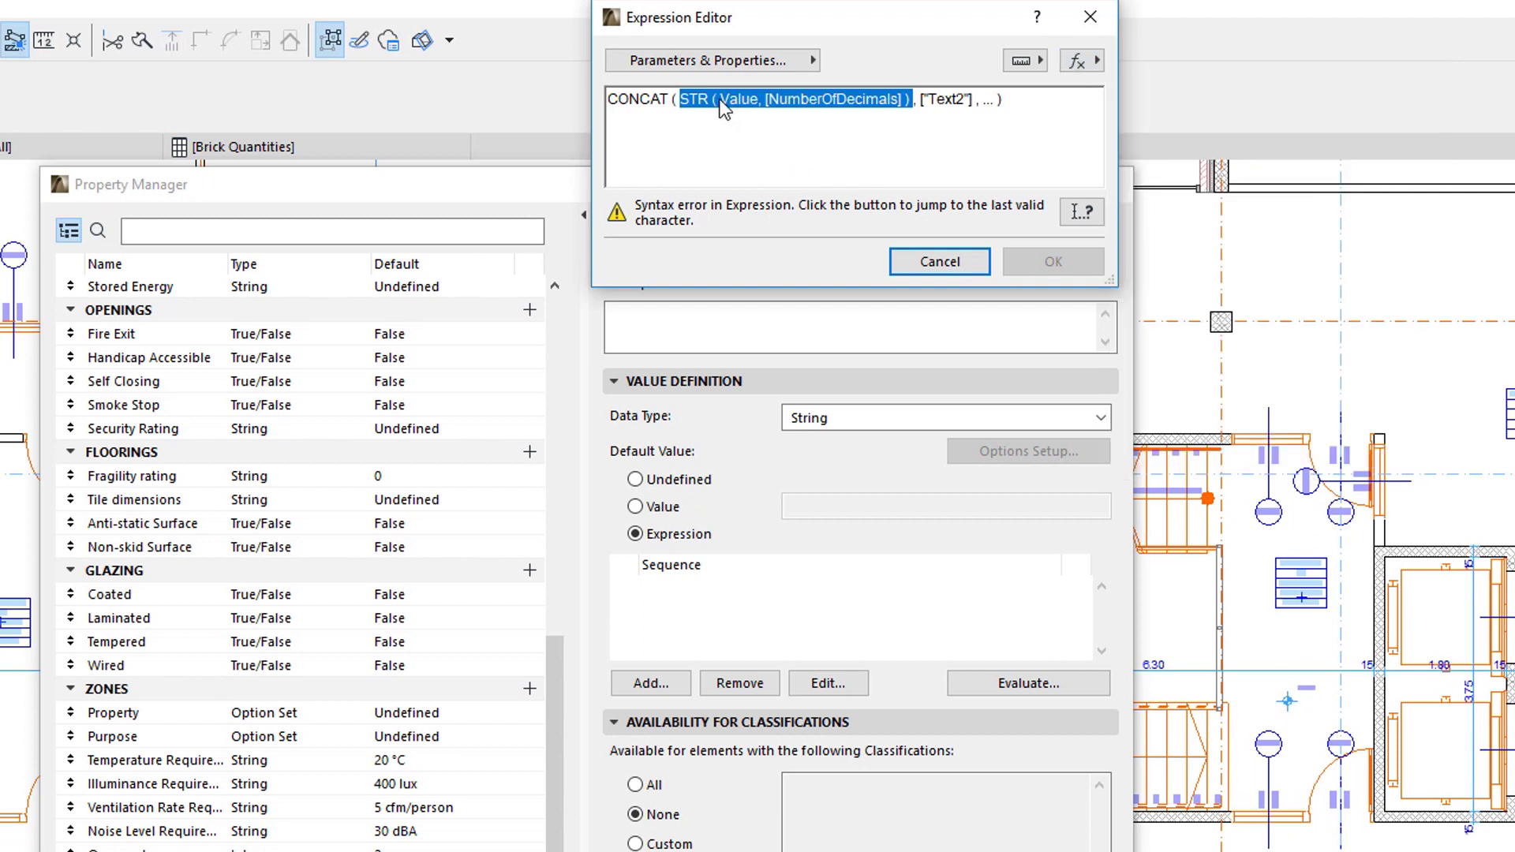
- Fill STR with Bricks in Wall and 0 decimals, and set Text2 to " pieces"
click(721, 101)
key(shift+Right)
key(shift+Right)
key(shift+Right)
key(shift+Right)
key(shift+Right)
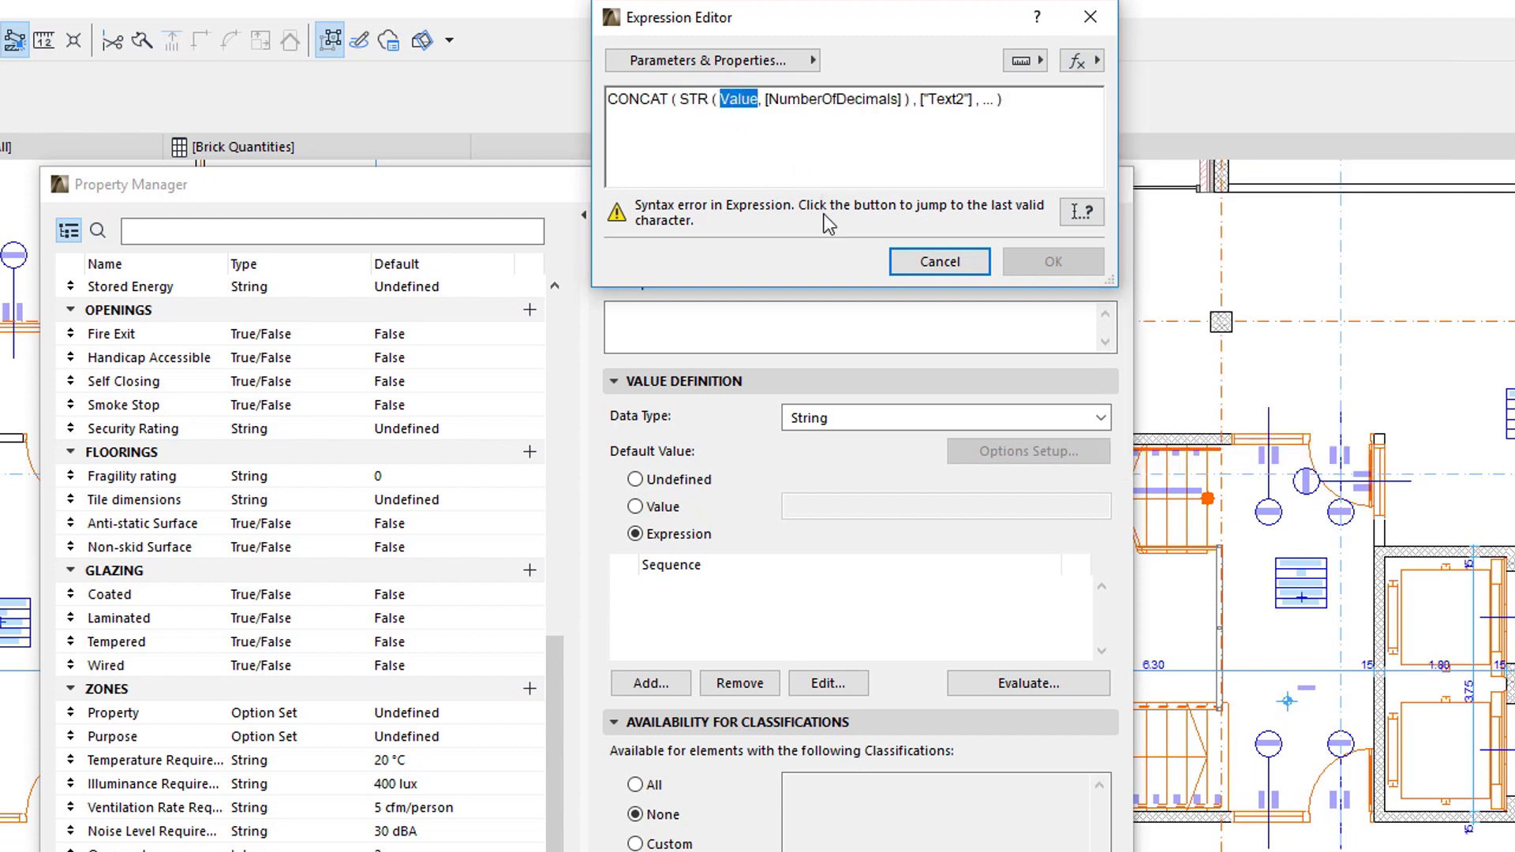
click(805, 60)
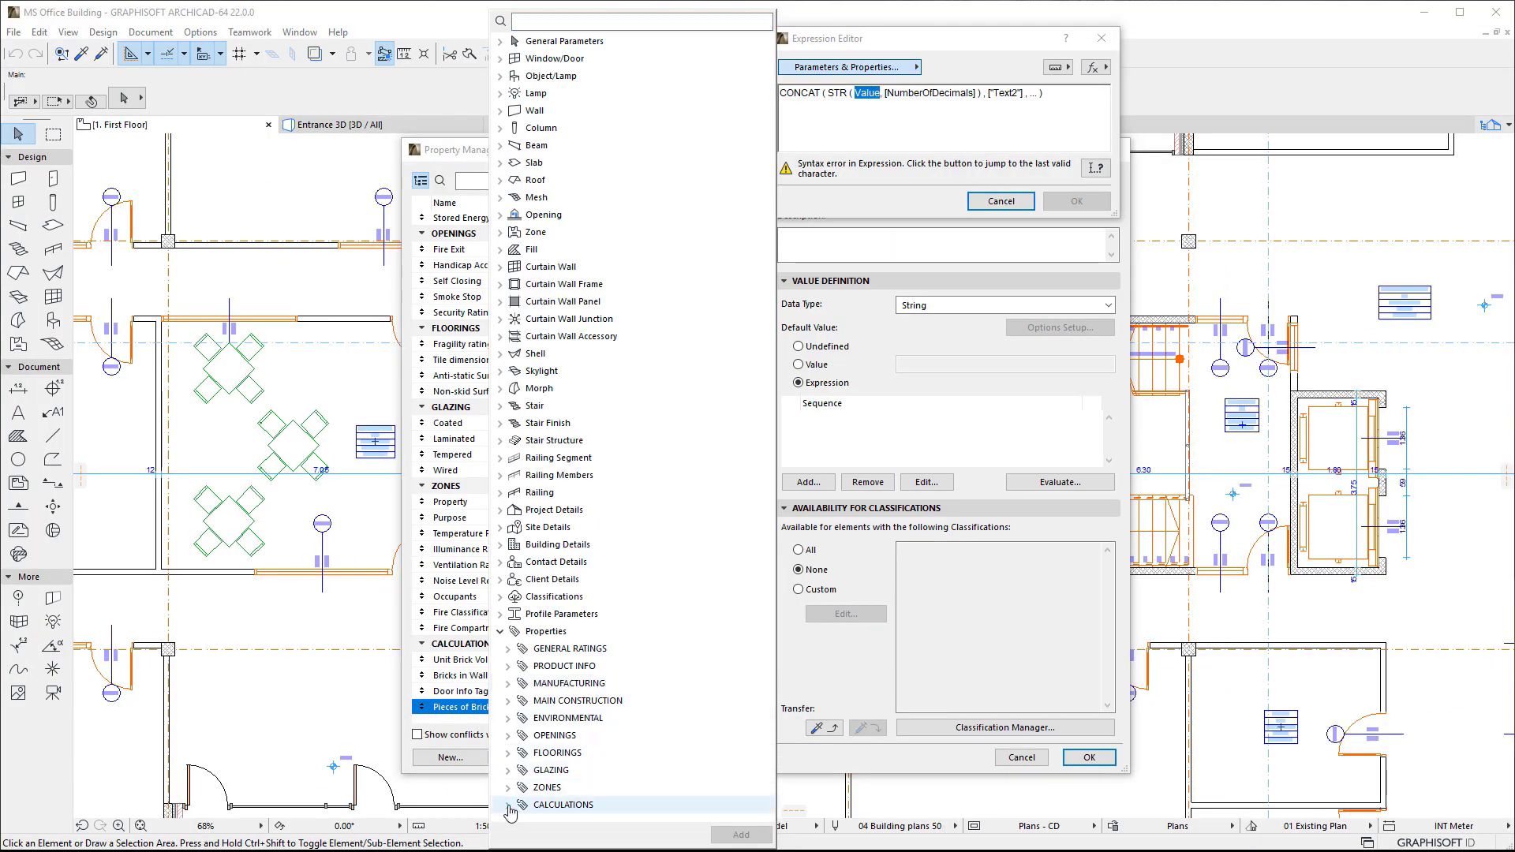
click(509, 806)
double_click(568, 754)
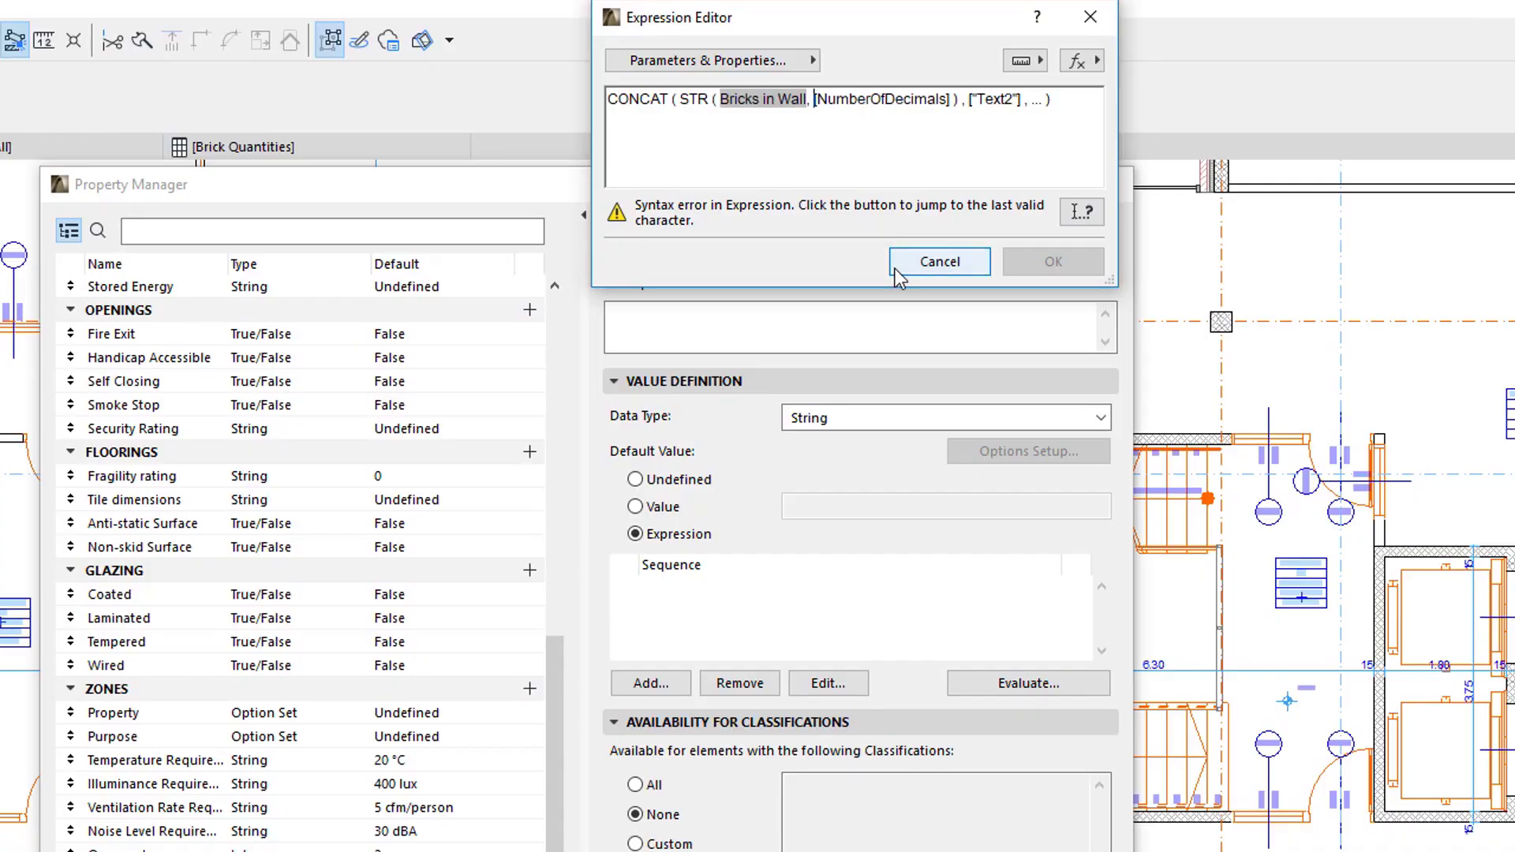
key(shift+Right)
key(shift+Right)
key(shift+Right)
text(0)
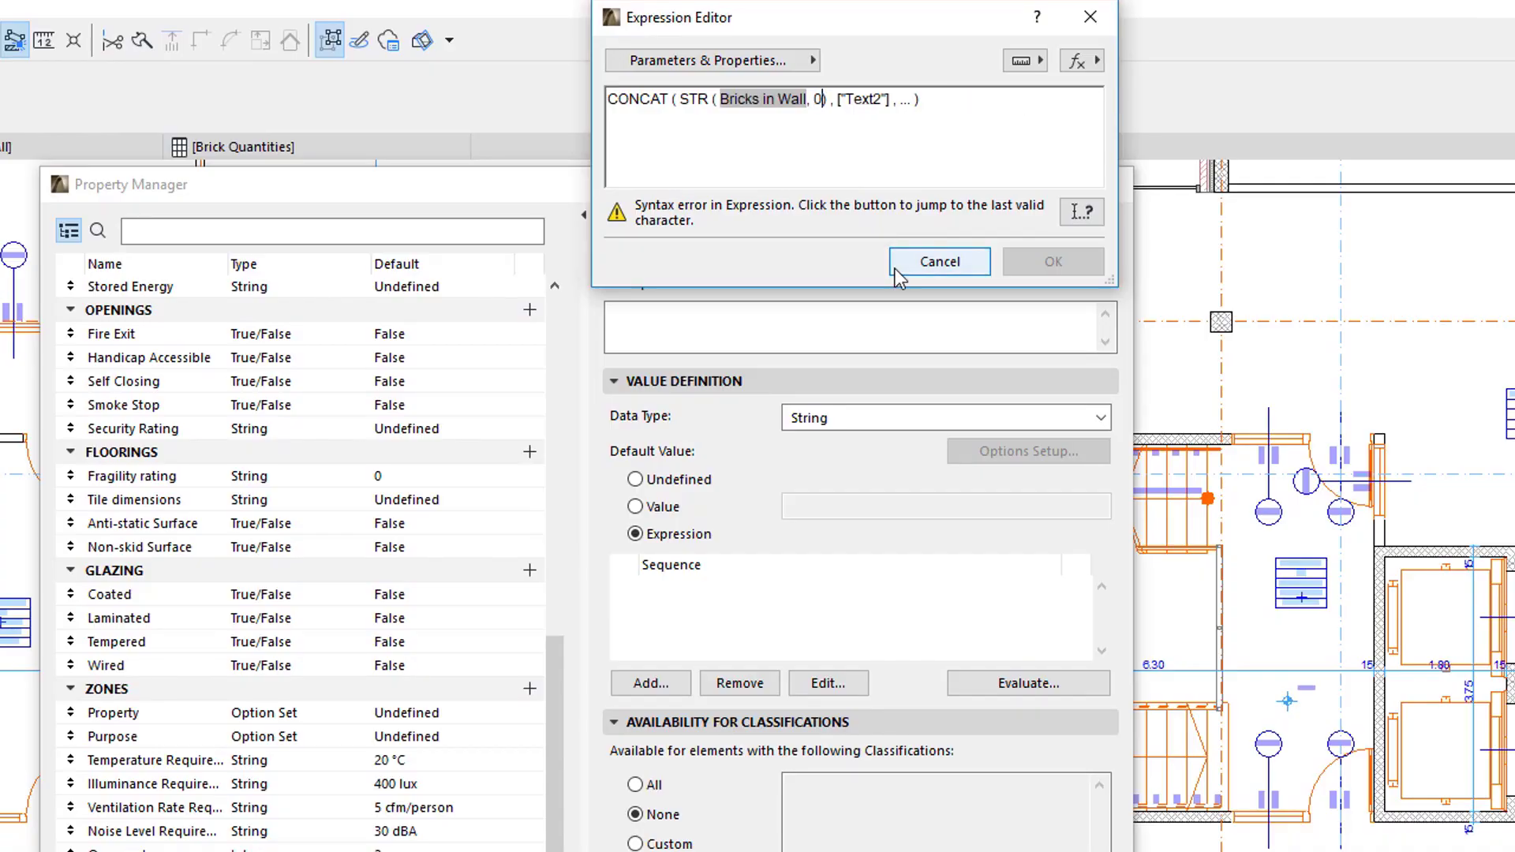
key(Right)
key(Right)
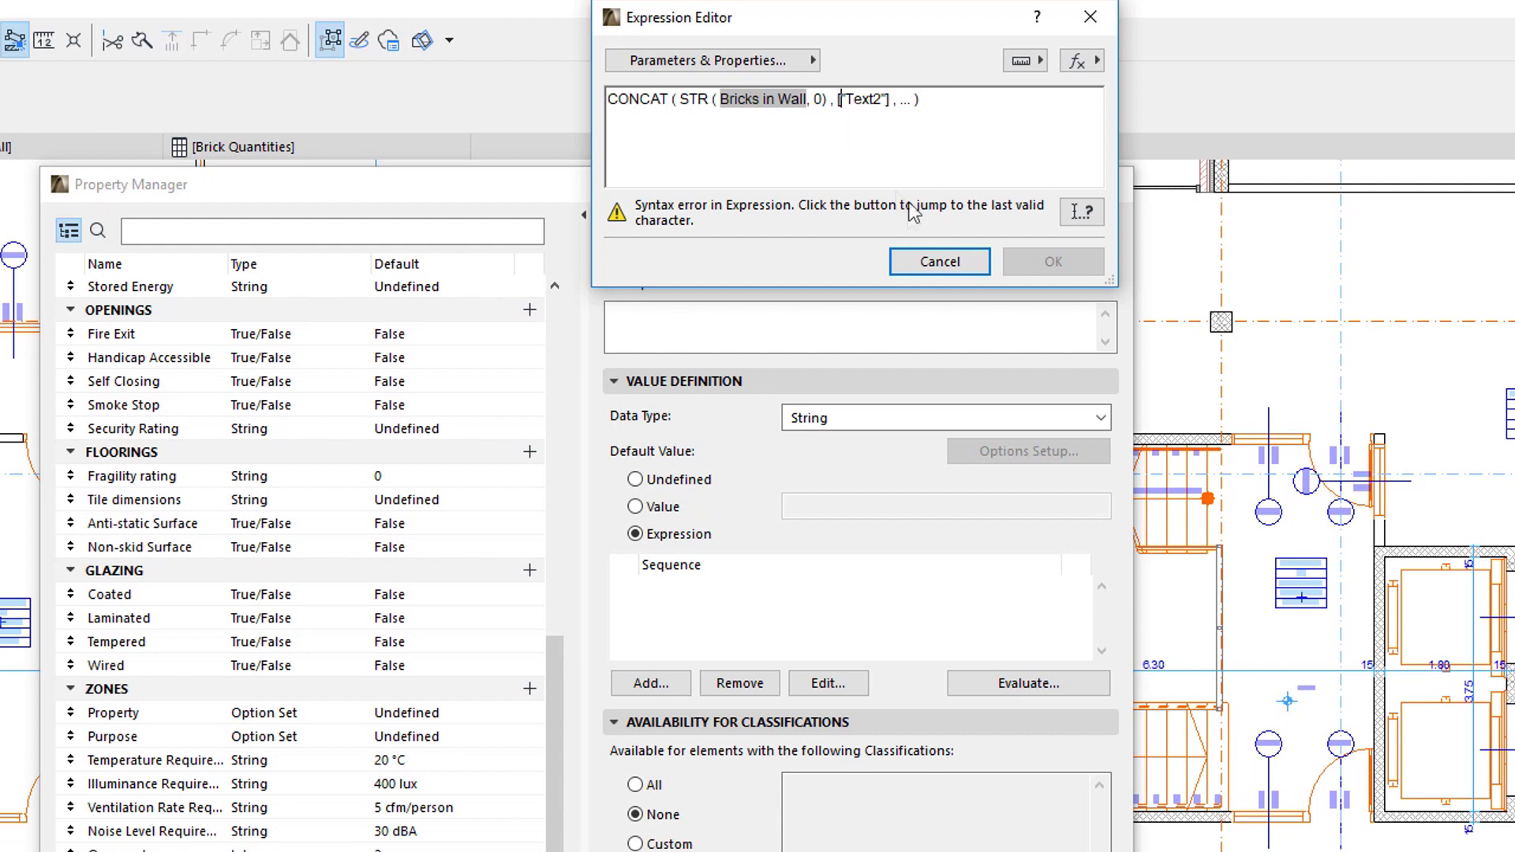
key(shift+Right)
key(shift+Right)
key(shift+Right)
key(shift+Right)
key(shift+Right)
key(shift+Right)
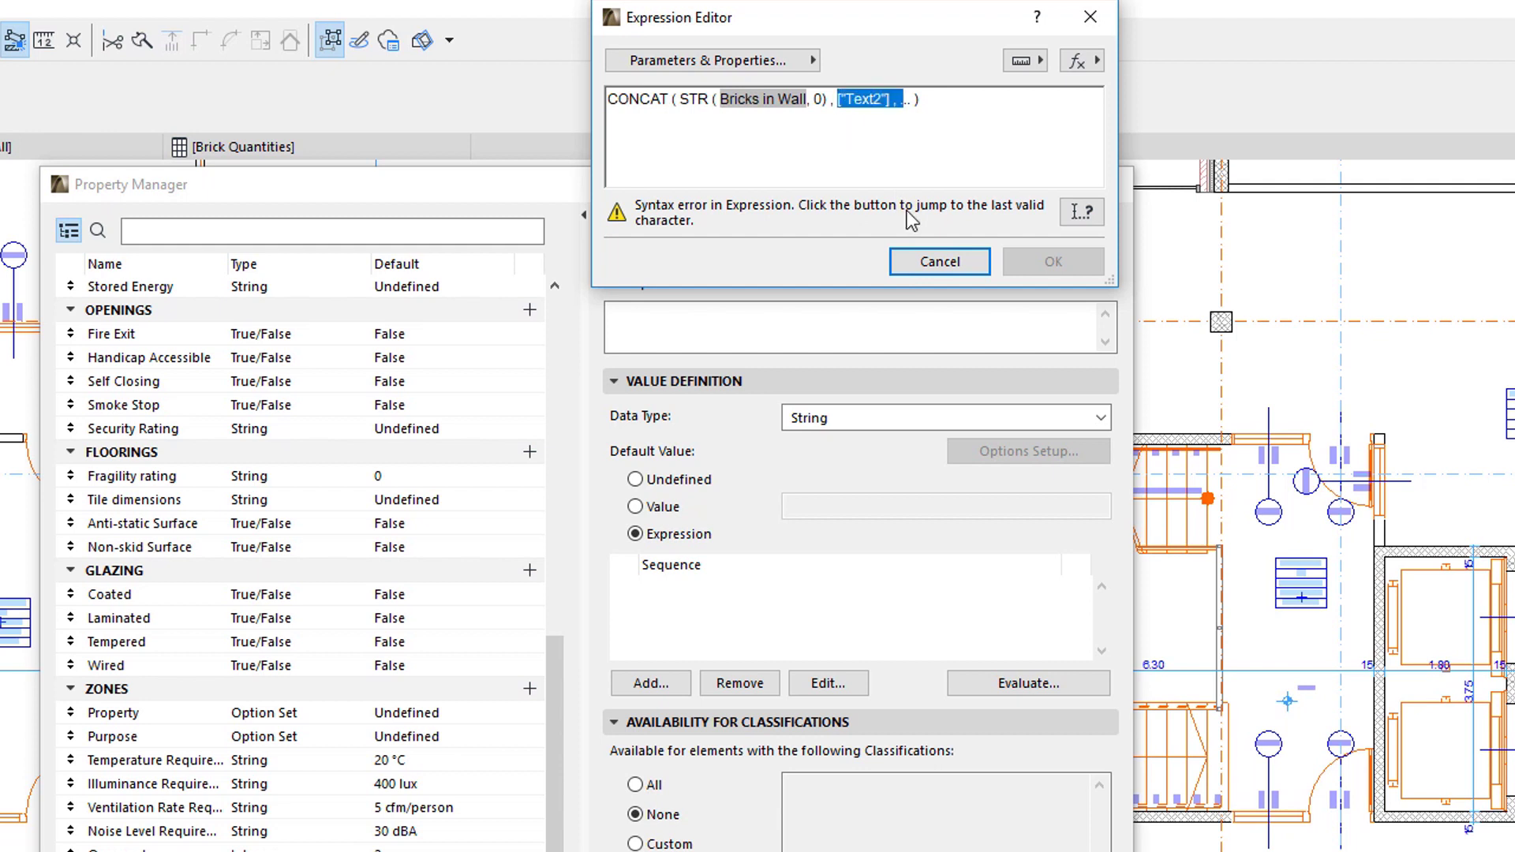
key(shift+Right)
key(shift+Right)
text(")
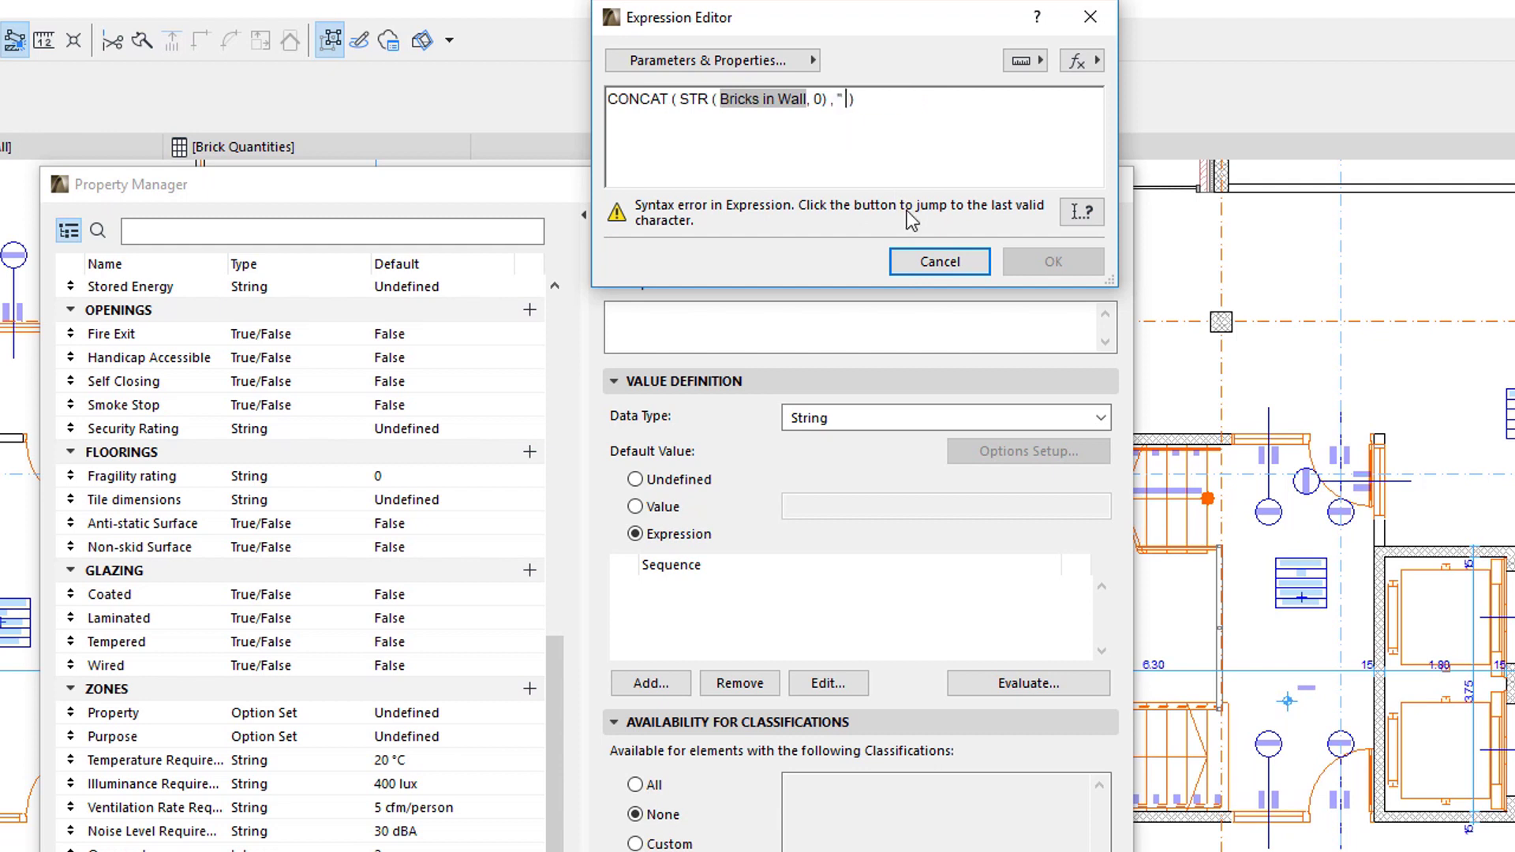
text( pieces")
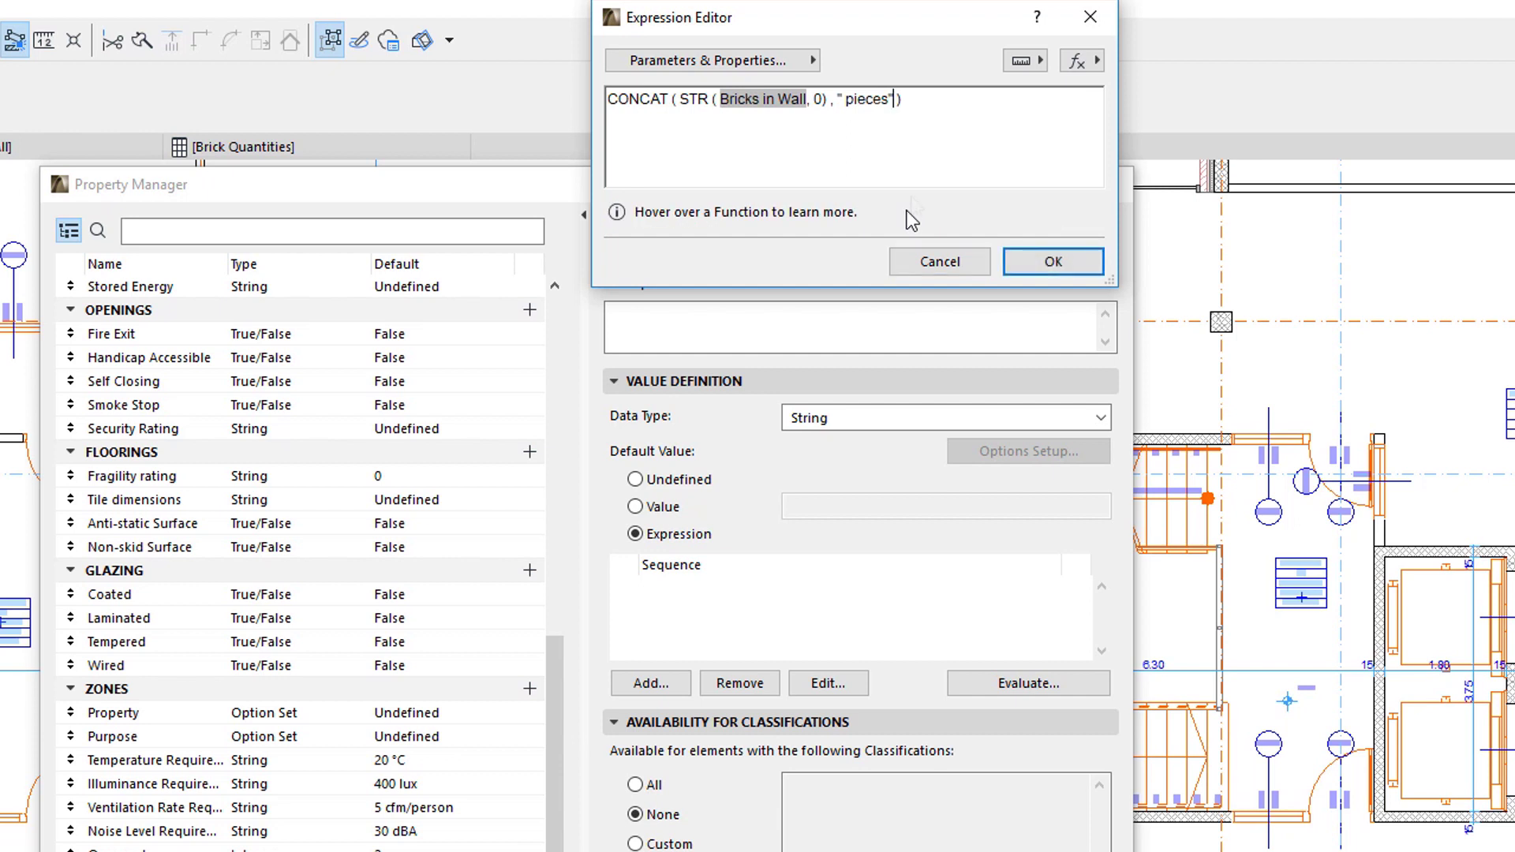
click(1017, 108)
- Confirm the expression, add Pieces of Bricks to the Brick Quantities fields, and check its cells
click(1085, 254)
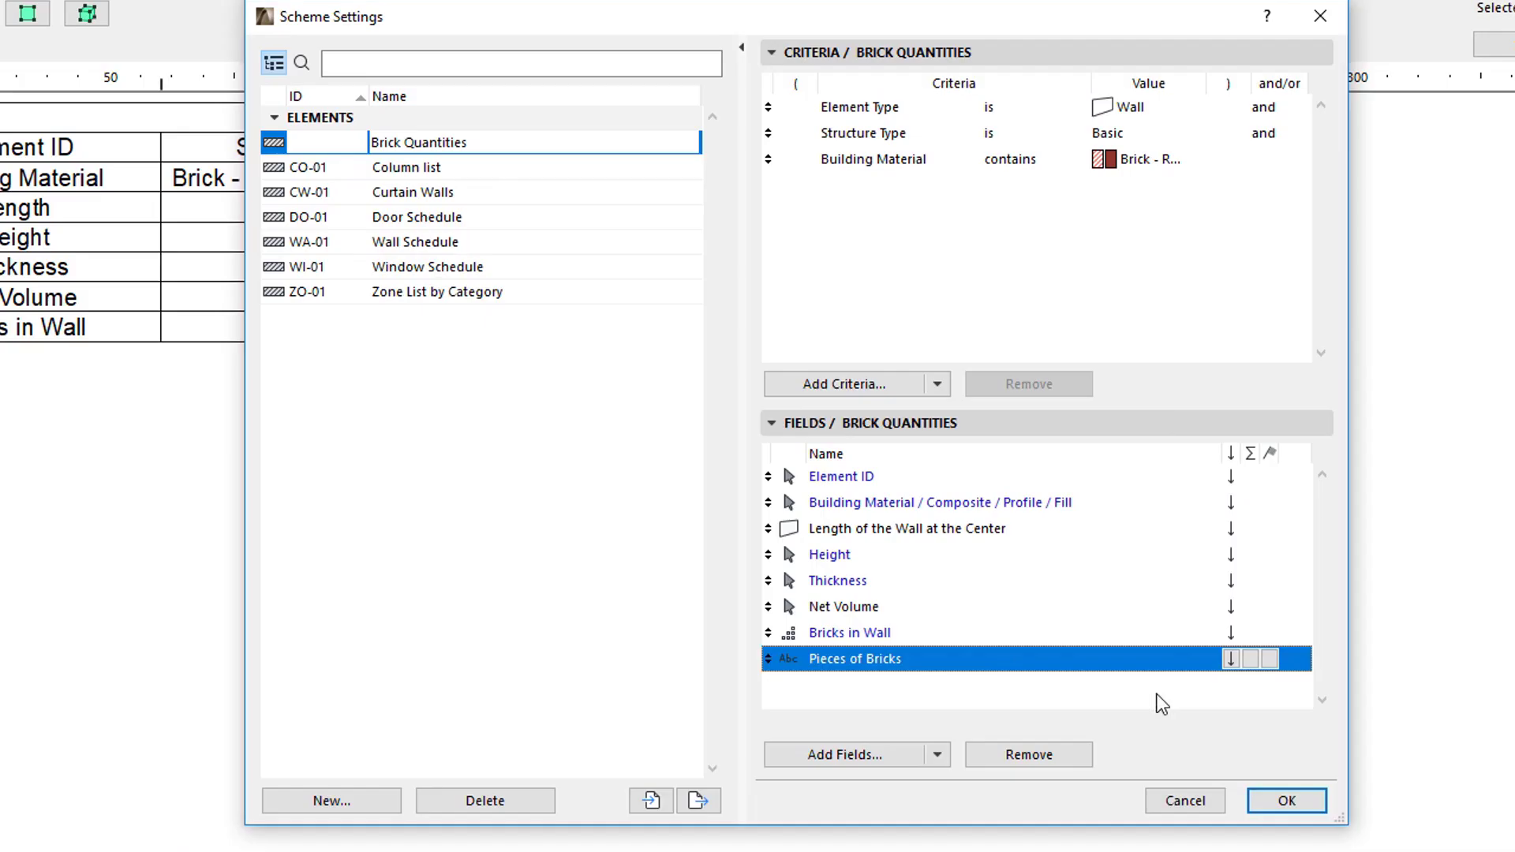
click(1312, 800)
double_click(479, 379)
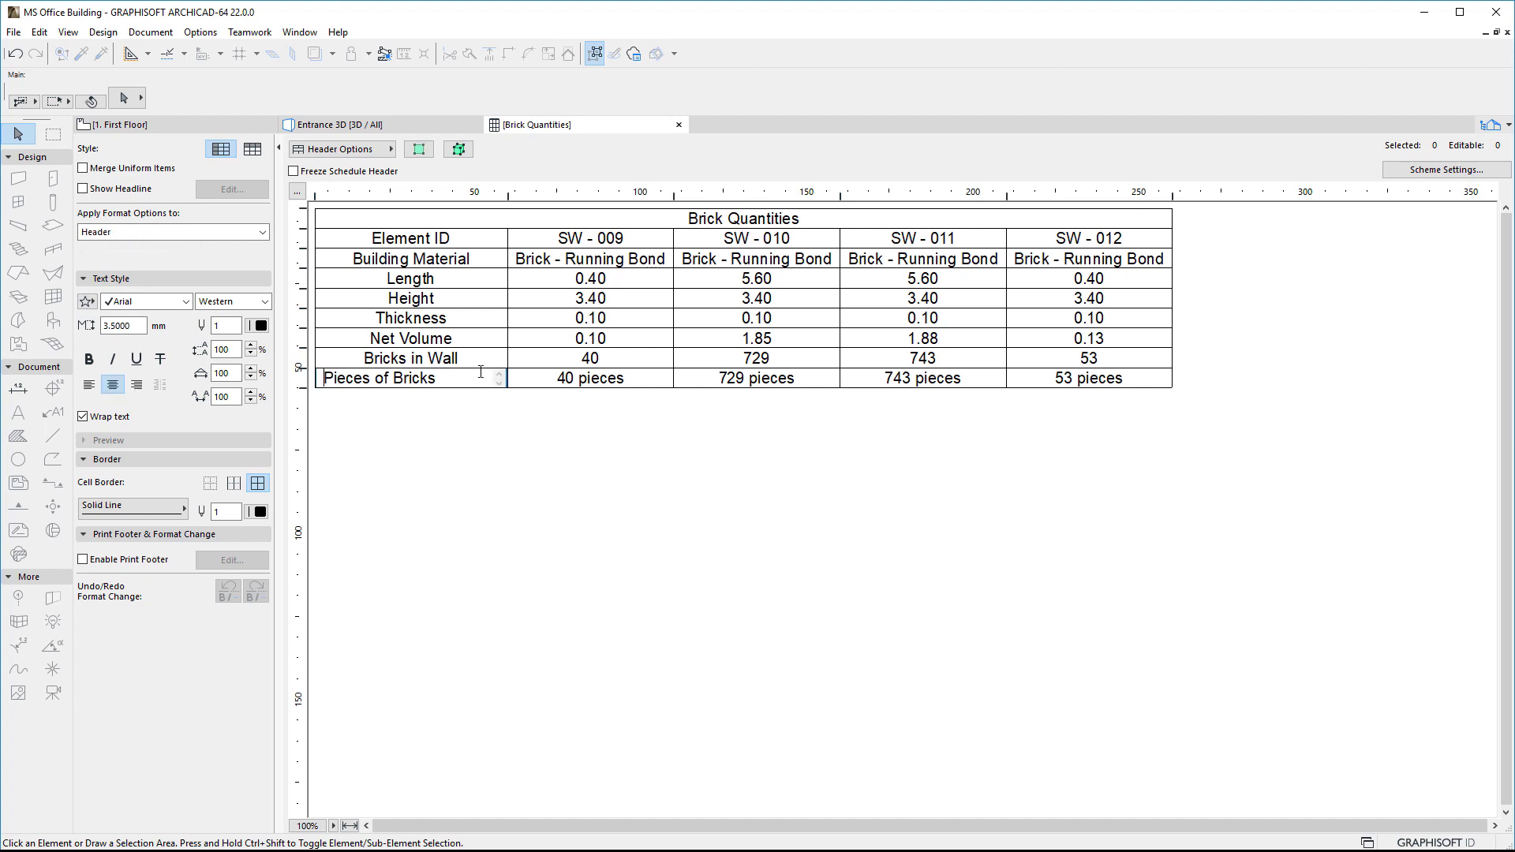
click(647, 381)
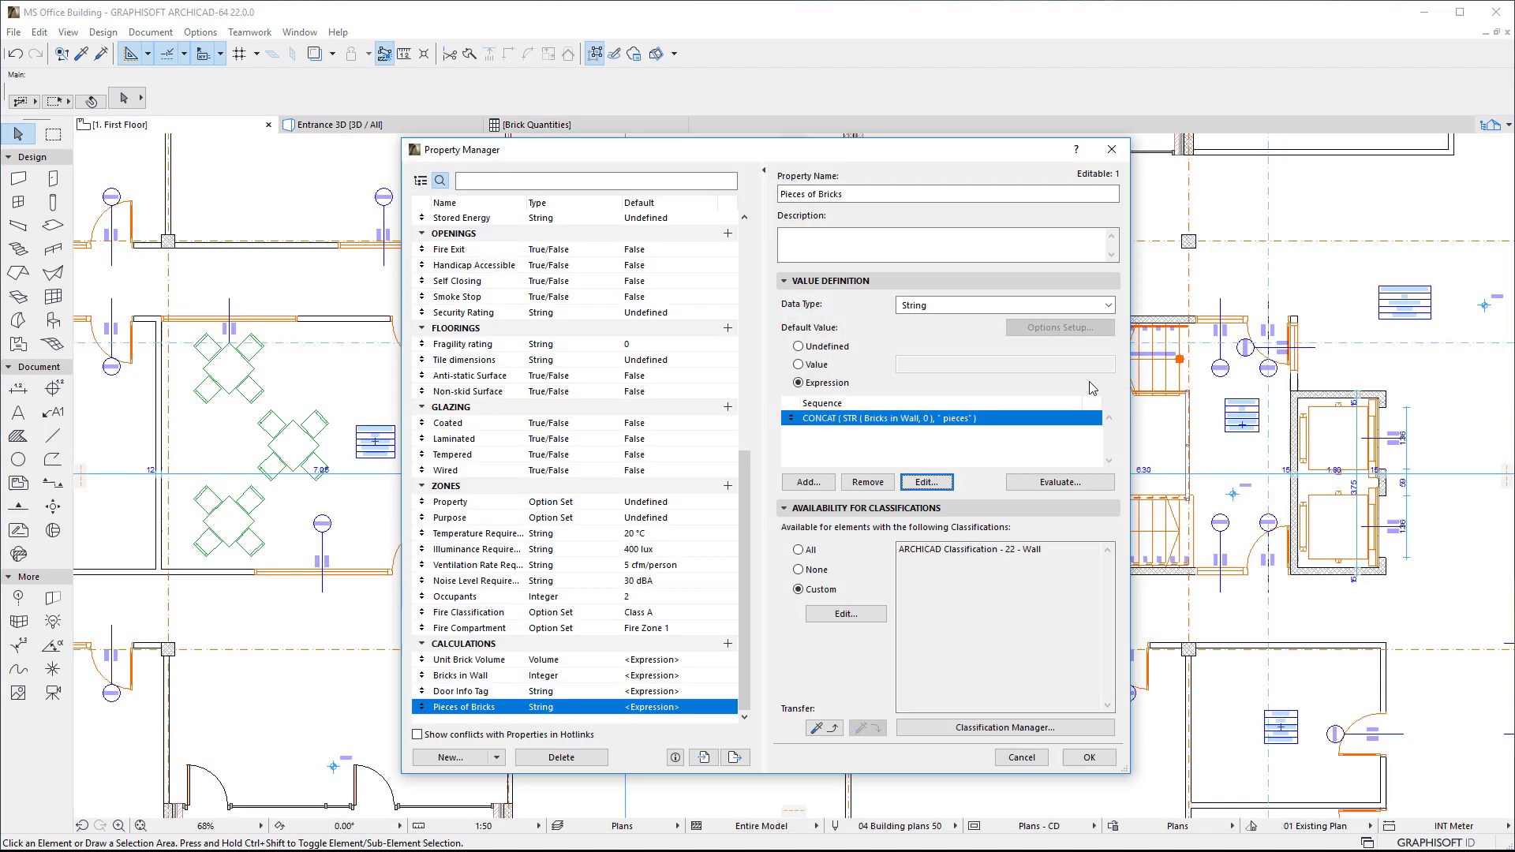
- Keep Pieces of Bricks' data type as String and reopen its CONCAT expression
click(1108, 306)
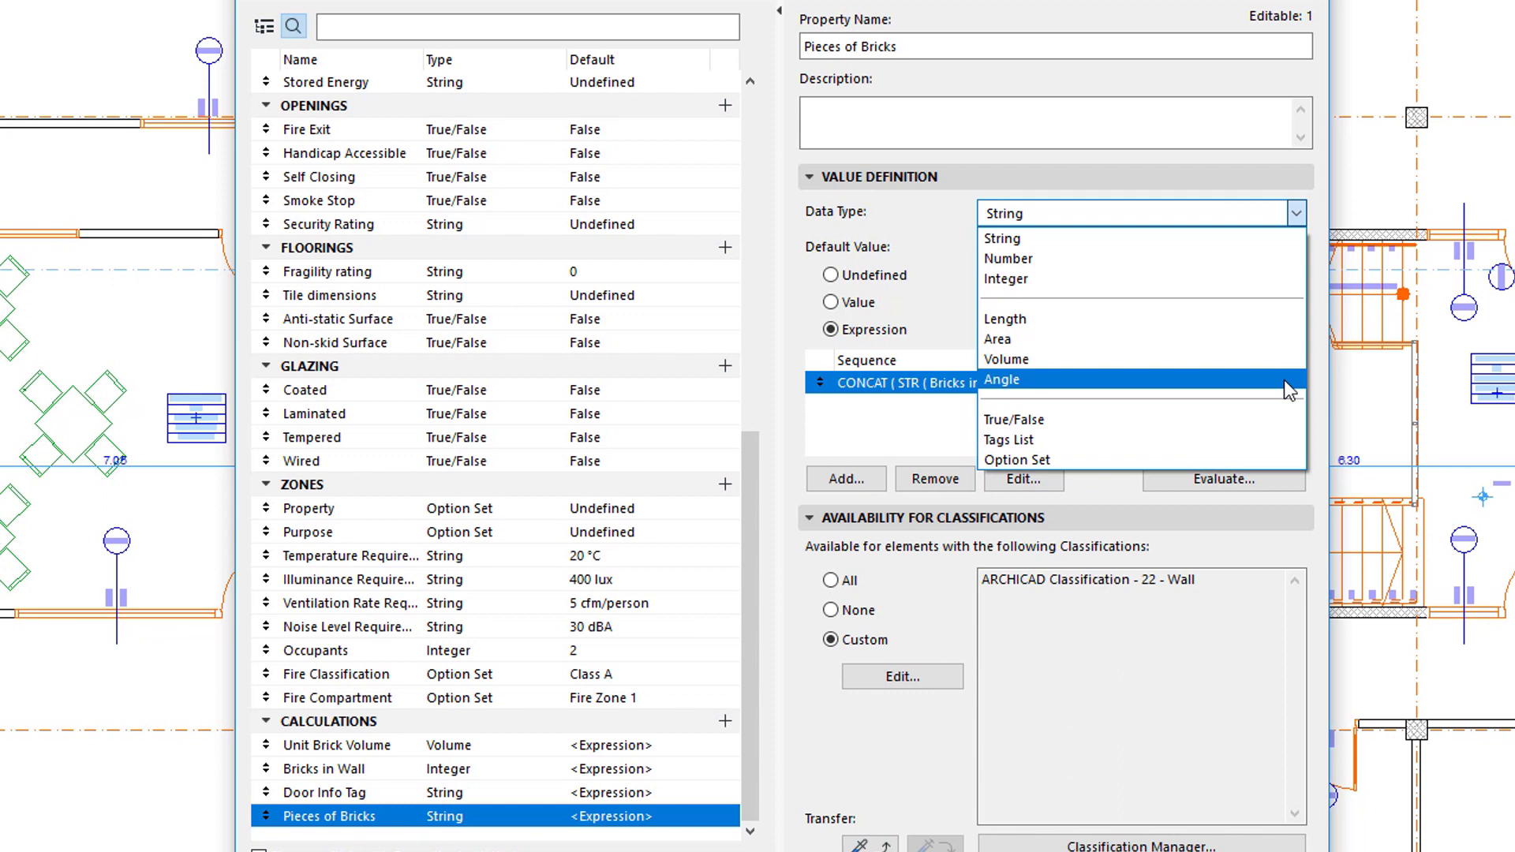
click(1259, 553)
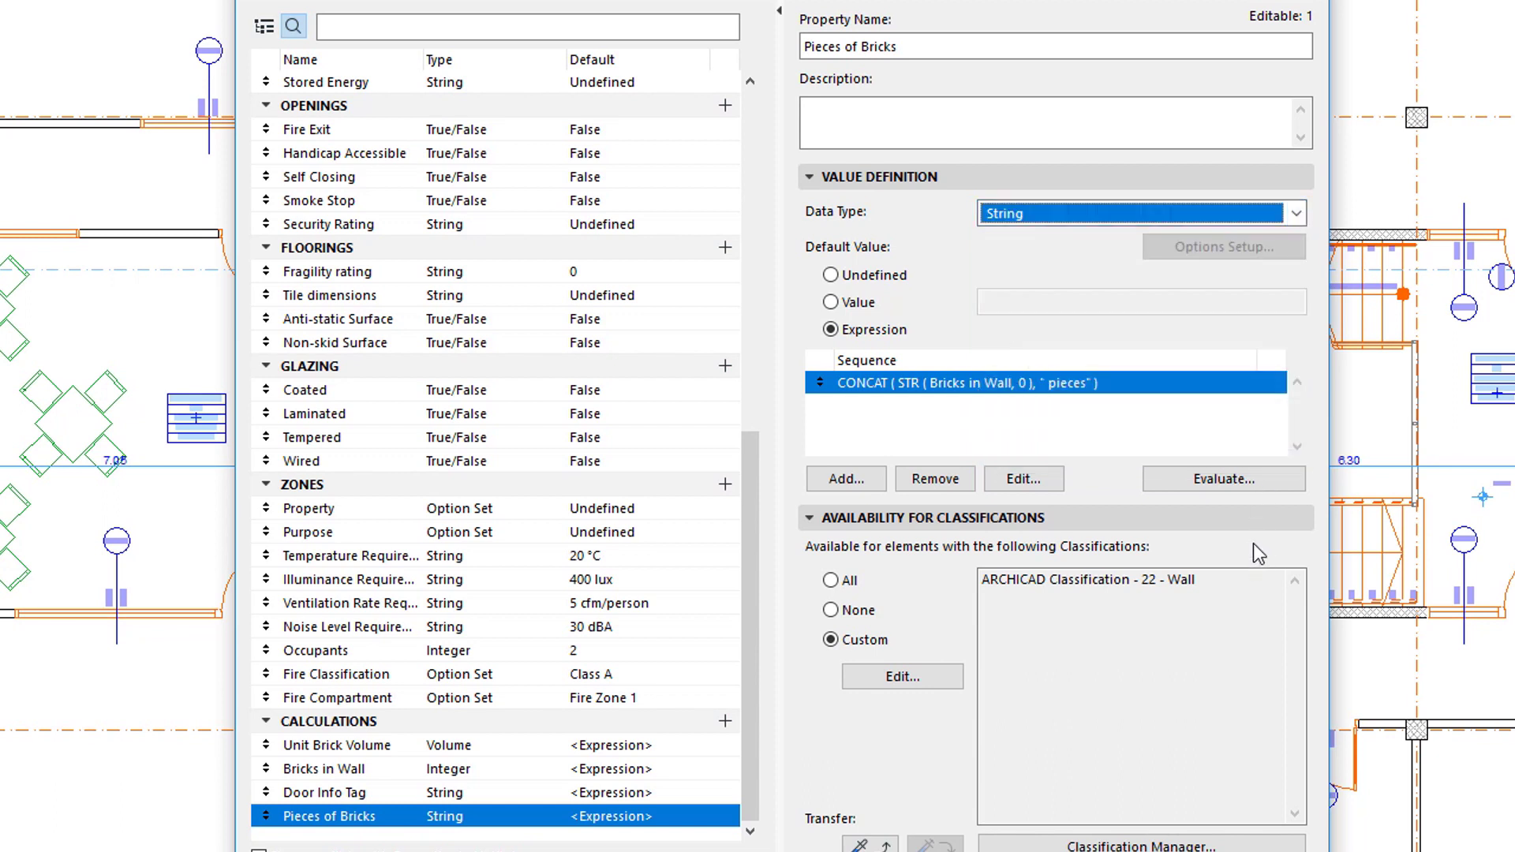
click(1030, 480)
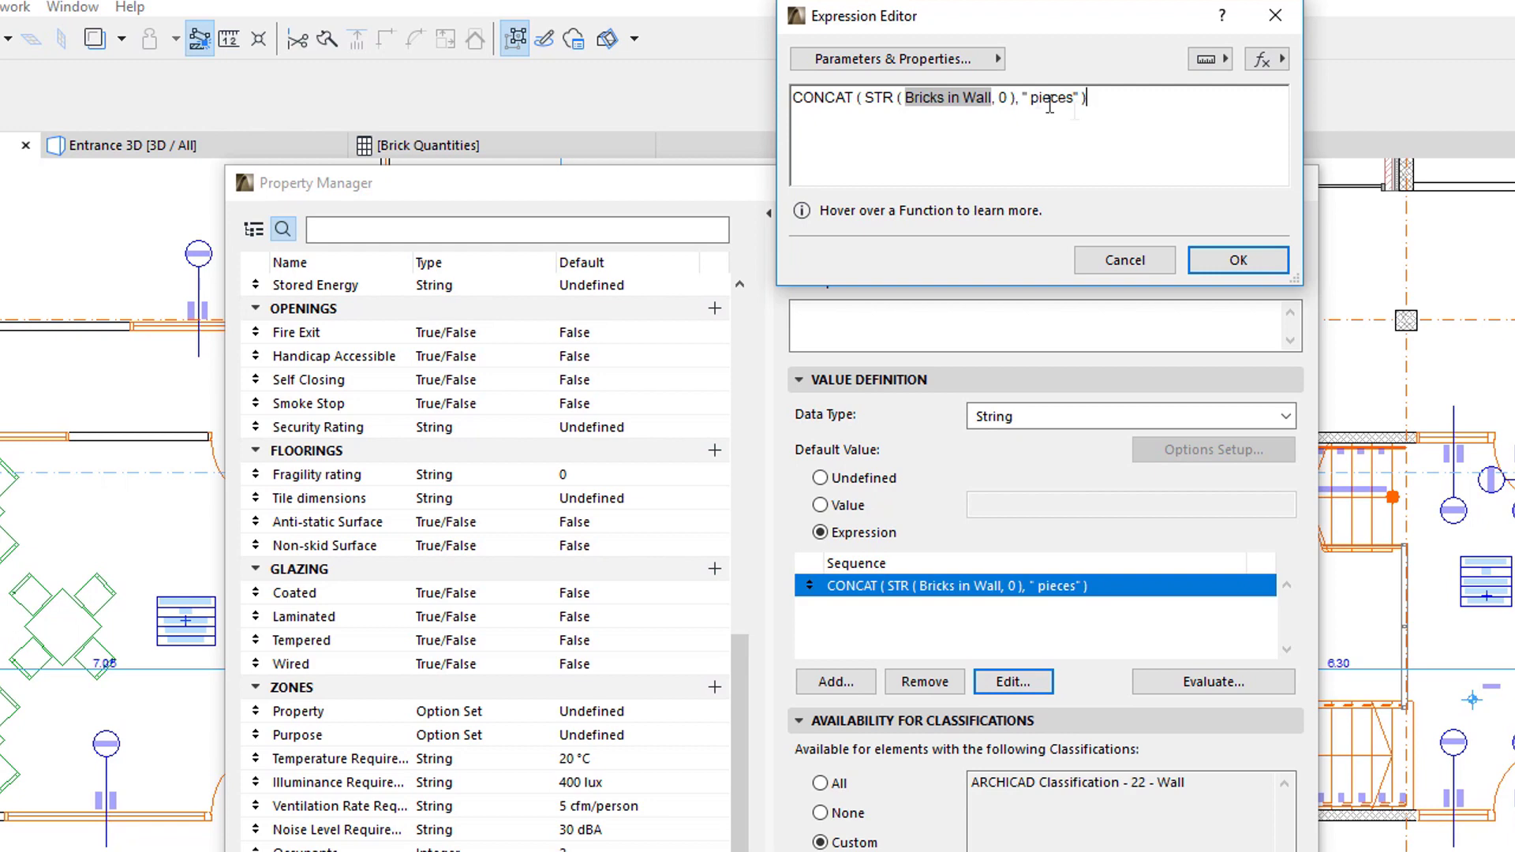
- Browse Properties > CALCULATIONS, then cancel the Expression Editor and Property Manager
click(982, 62)
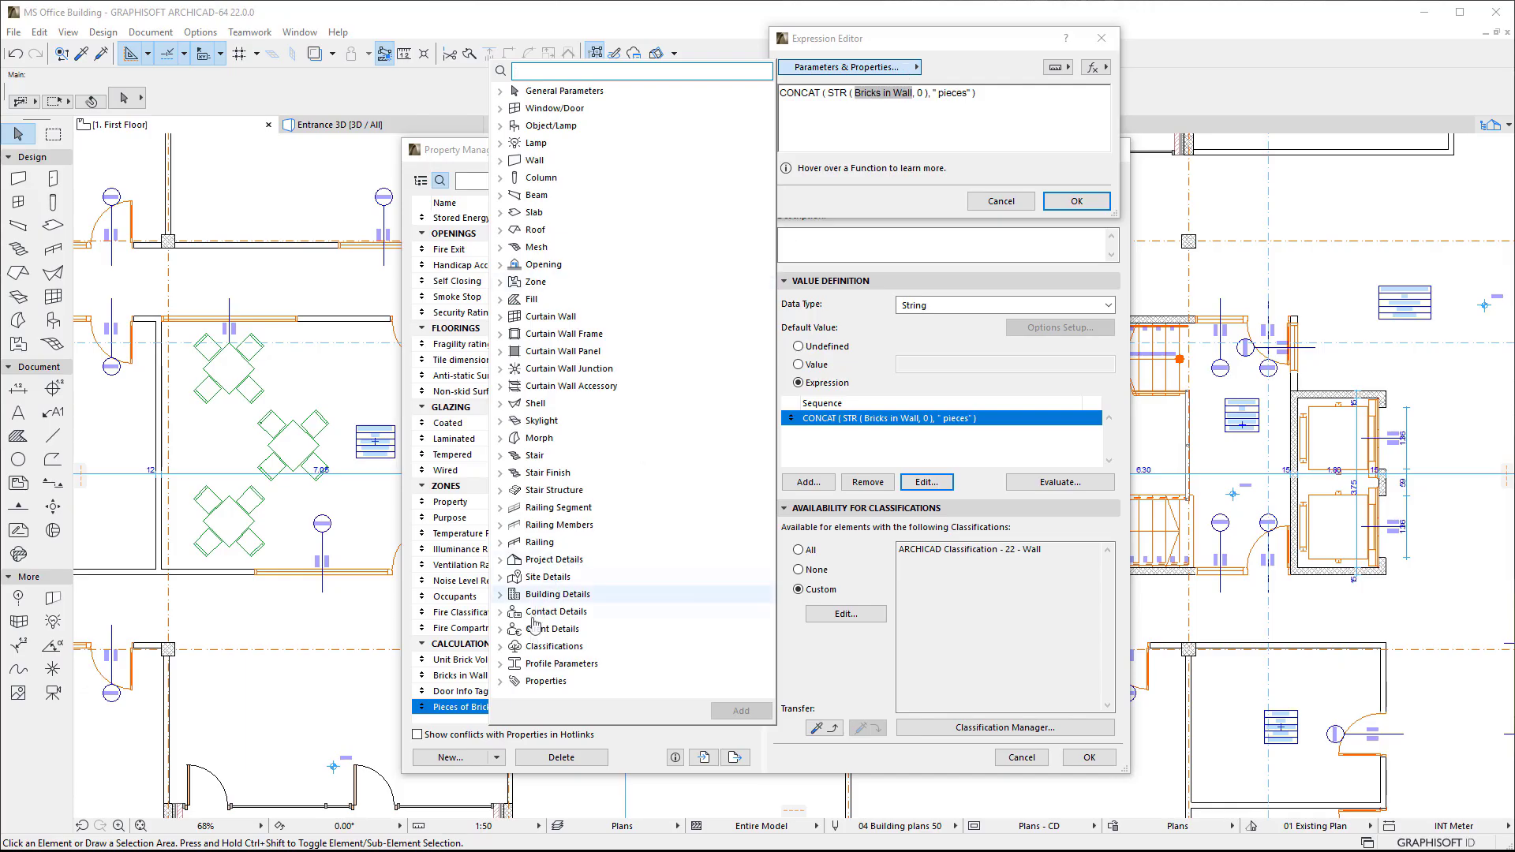
click(501, 682)
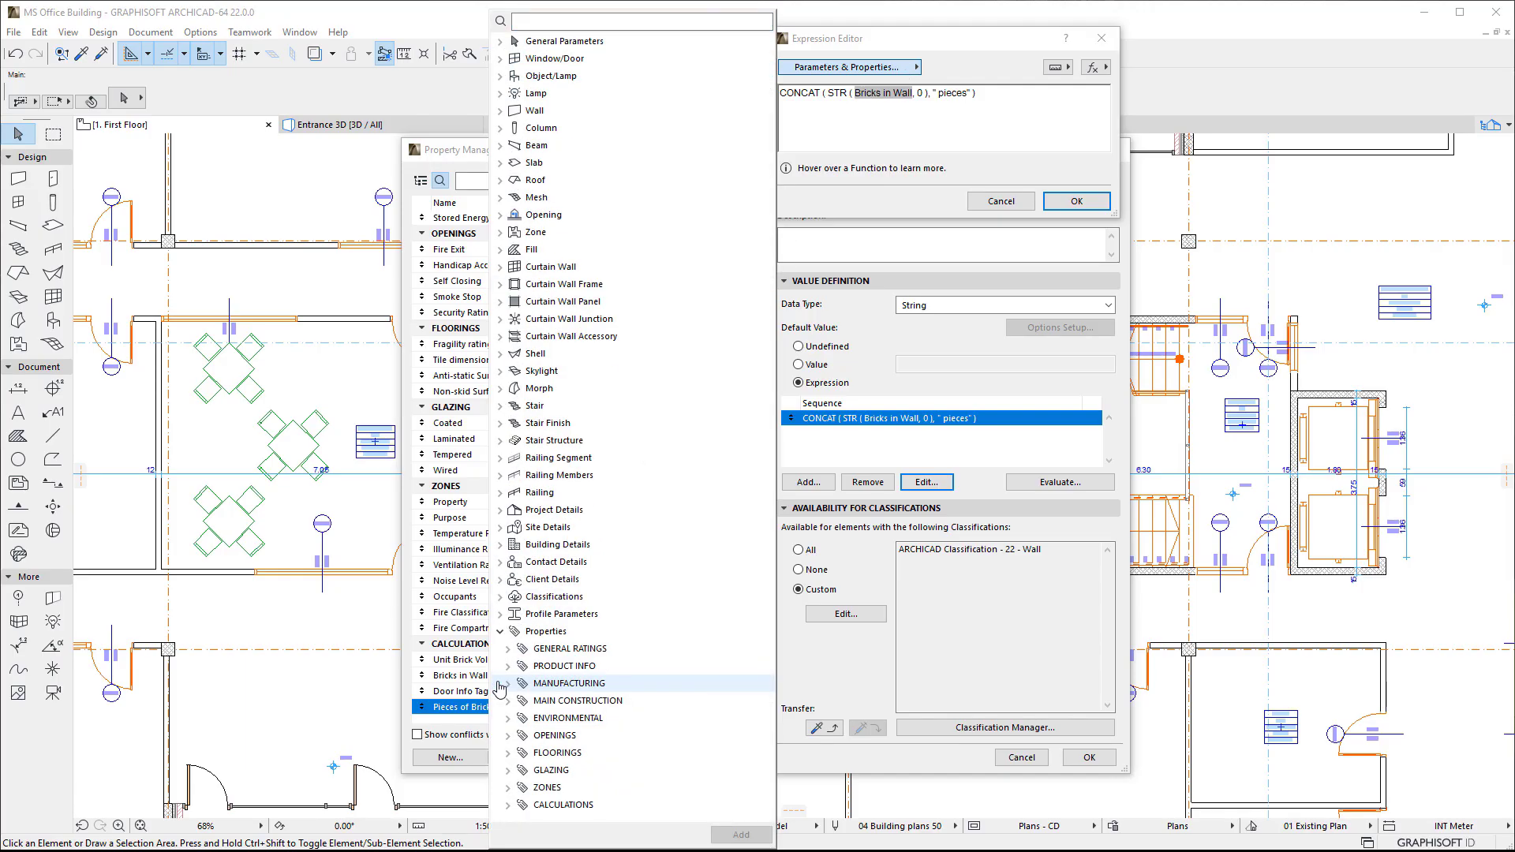
click(507, 806)
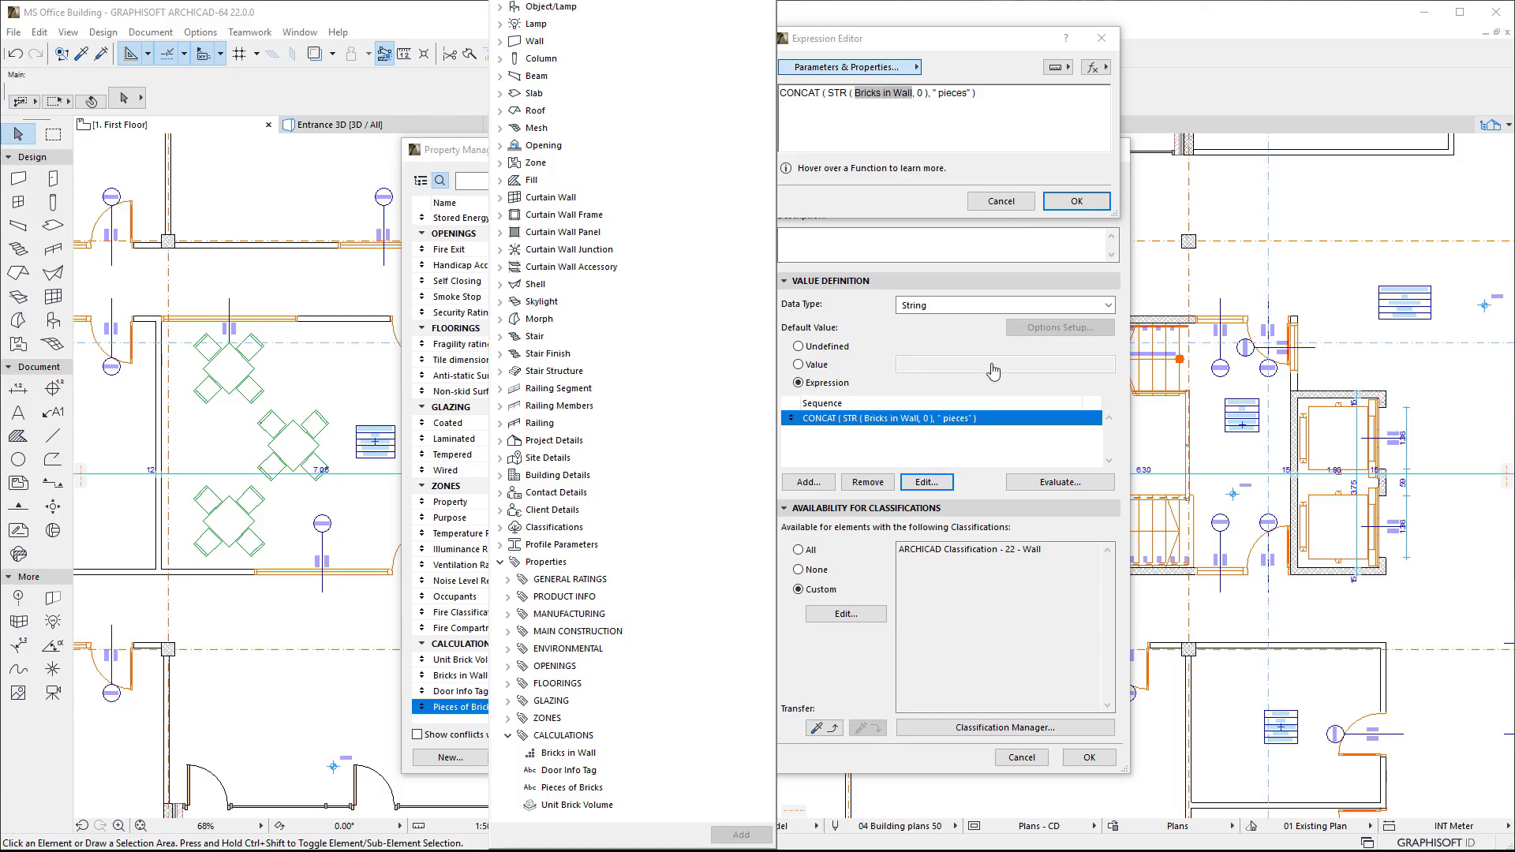
click(1004, 202)
click(1021, 758)
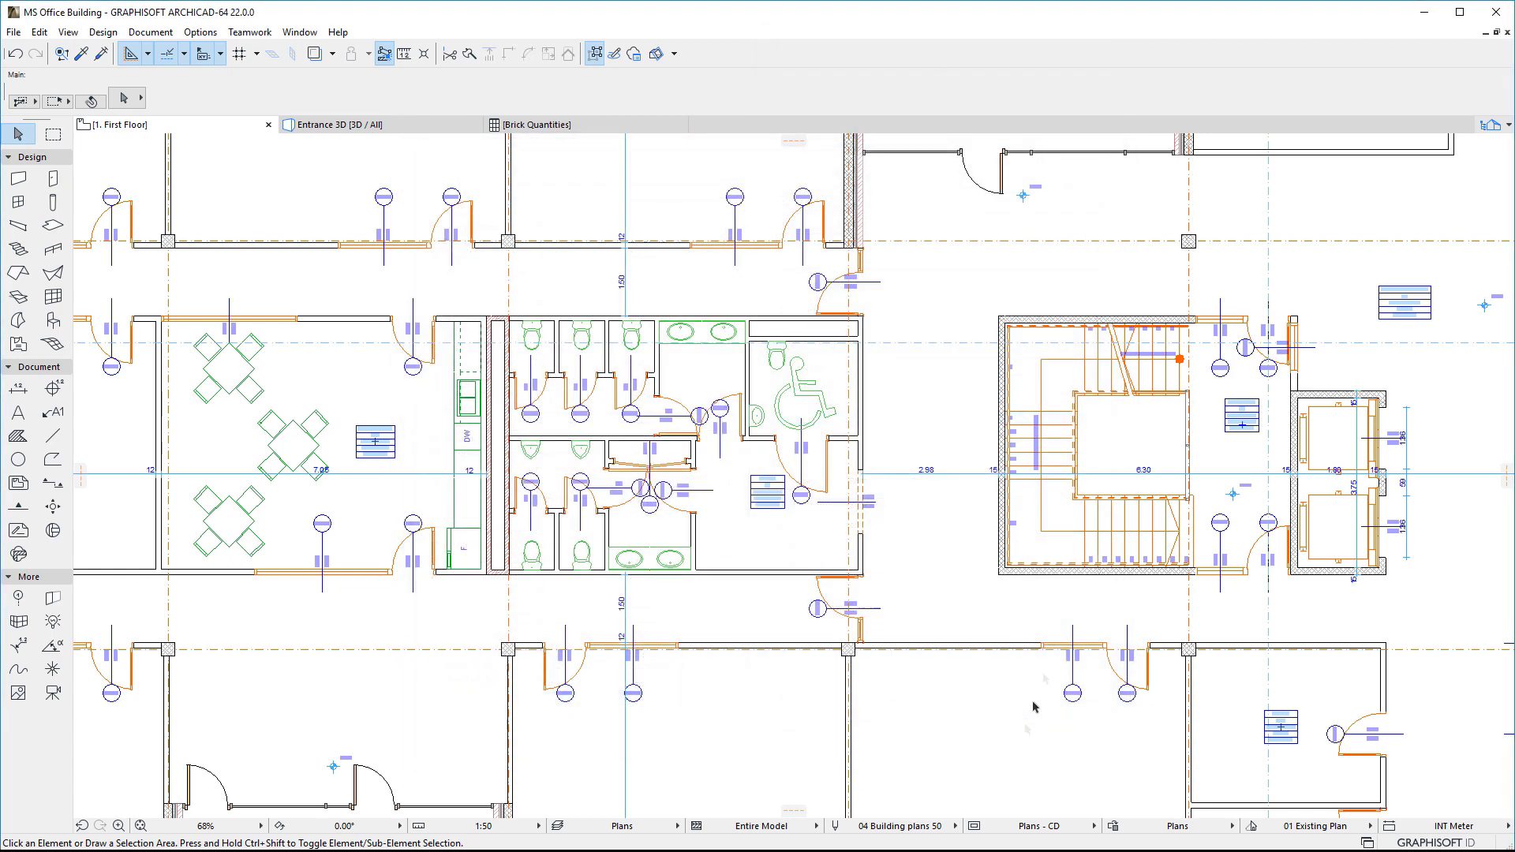